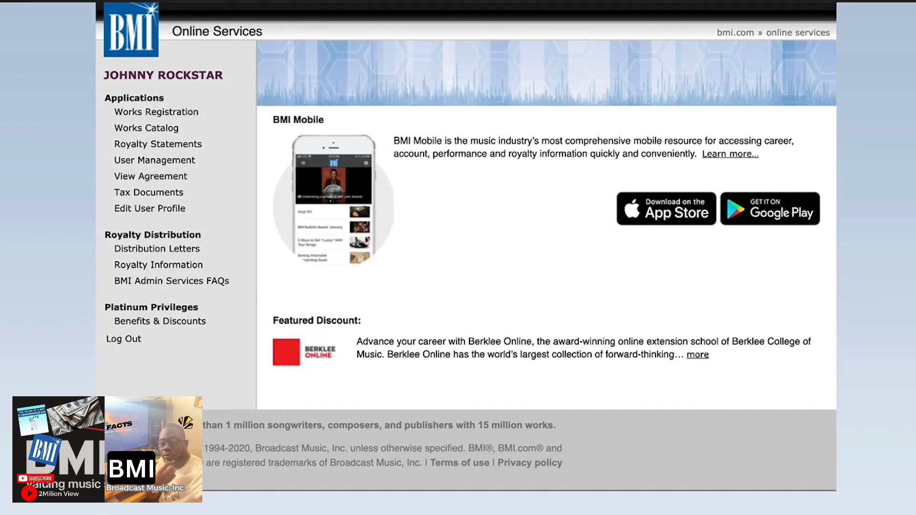
Step: Start registering a new work under the existing account and choose All Other Genres as the type of work
click(144, 113)
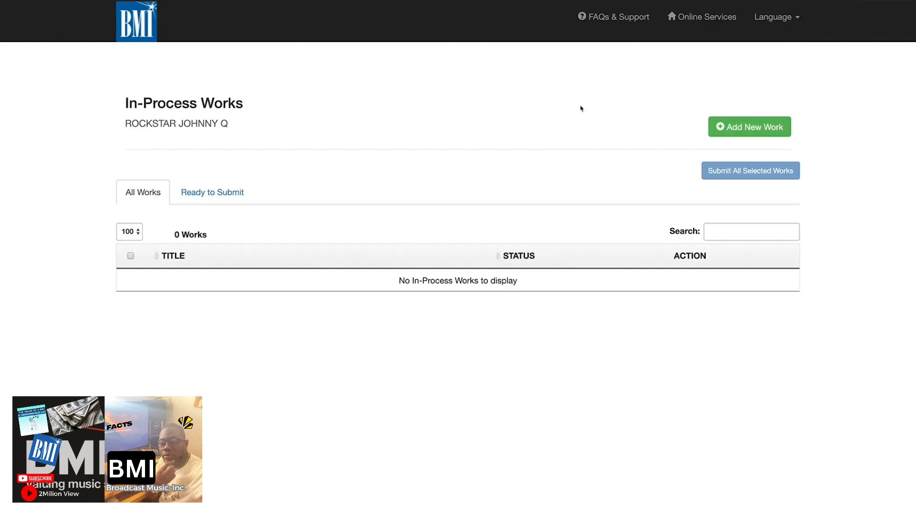
click(730, 127)
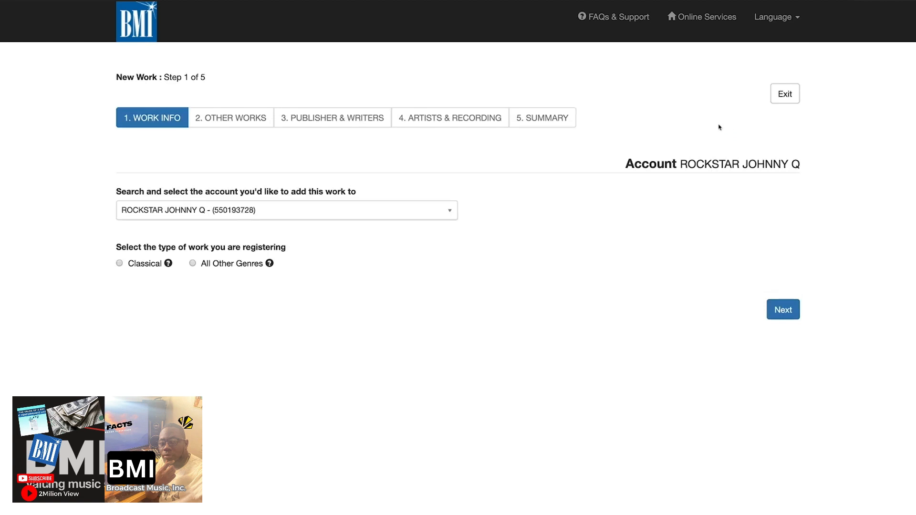
click(286, 221)
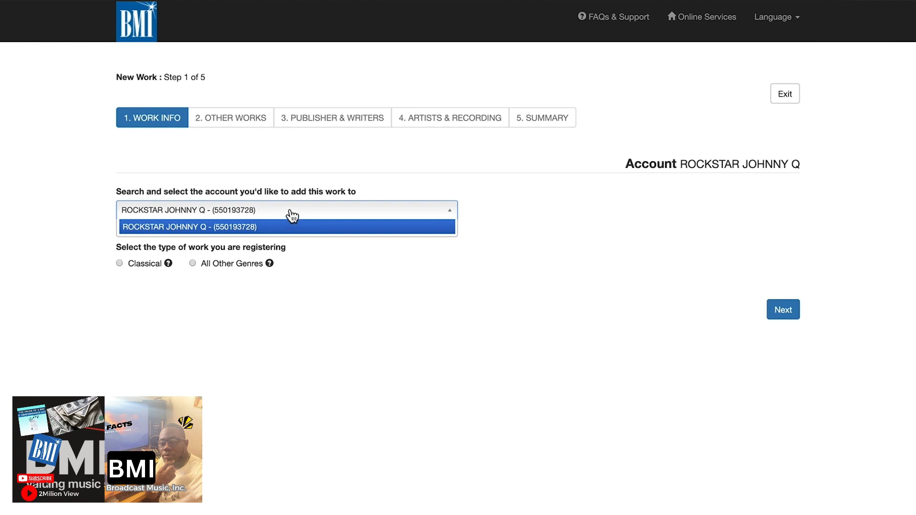
click(293, 216)
scroll(292, 216, down, 1)
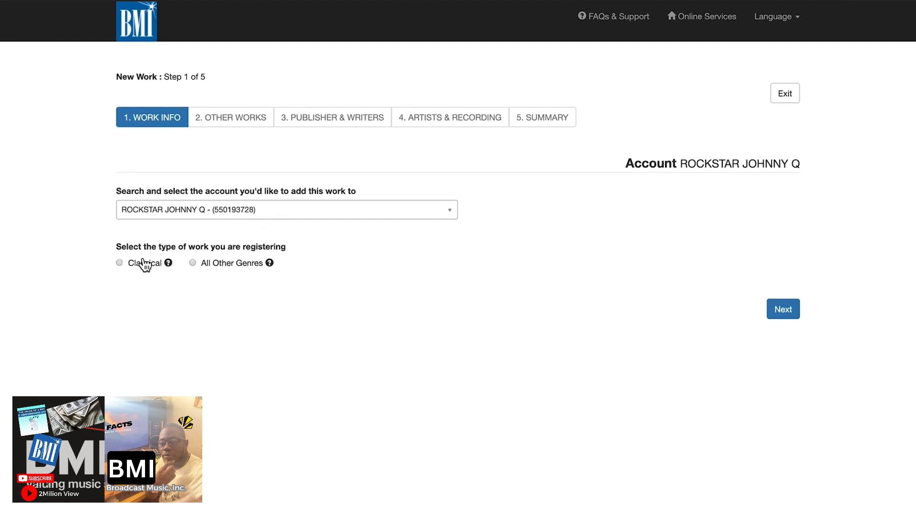
click(192, 263)
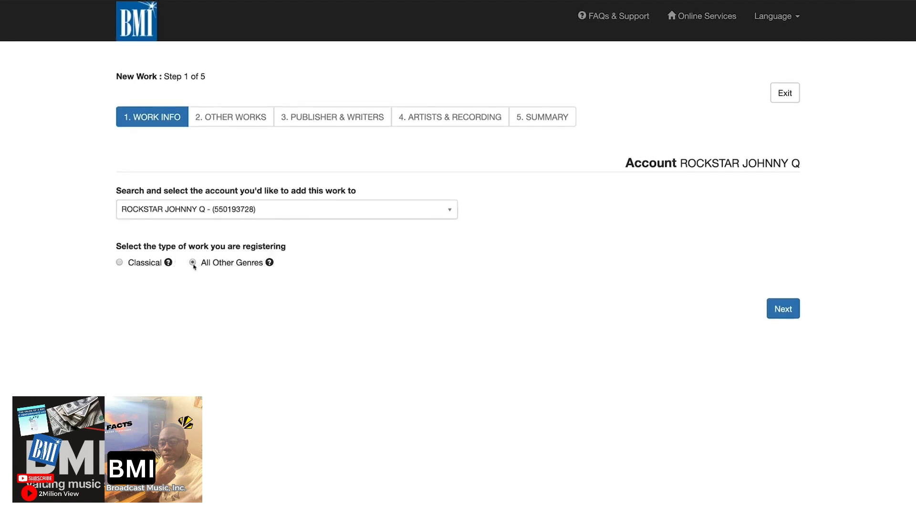
click(791, 308)
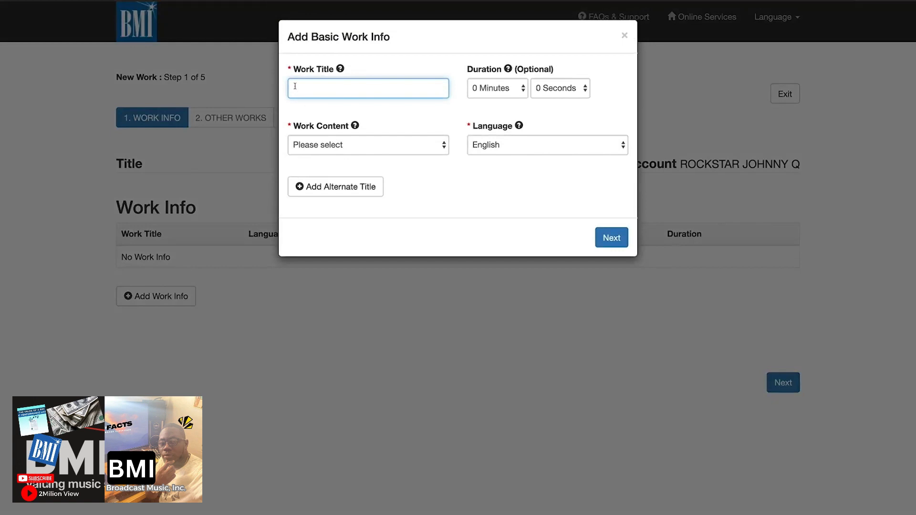
Step: Title the work "I BEAT TO MY OWN DRUM" and set its content to Music and Lyrics
text(BEAT TO MY OWN DRUM)
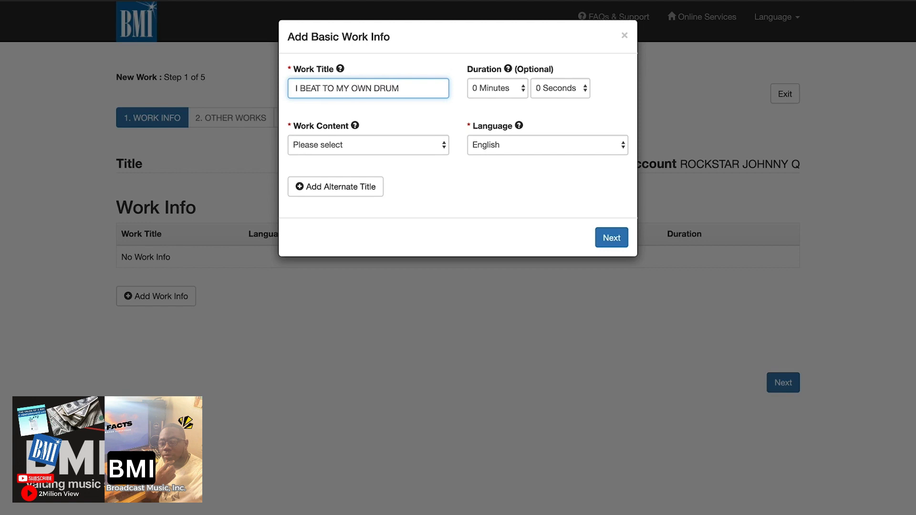
click(314, 142)
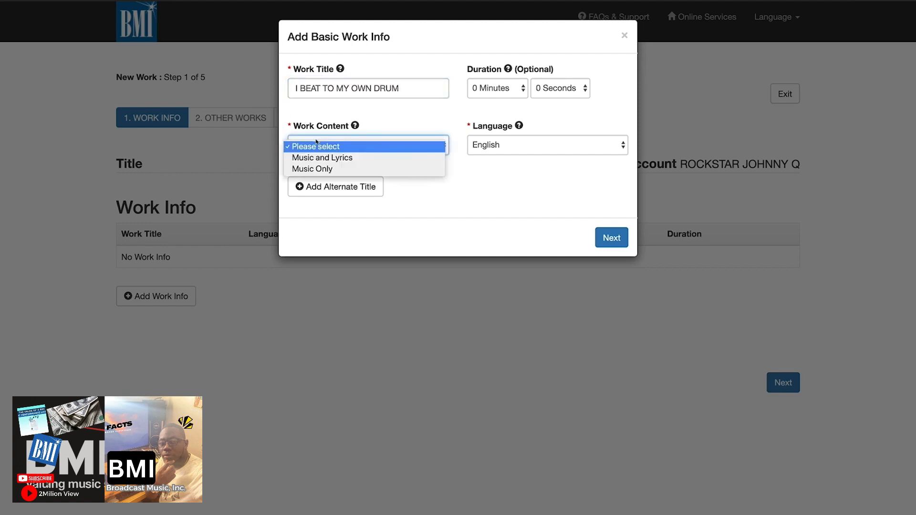
click(317, 158)
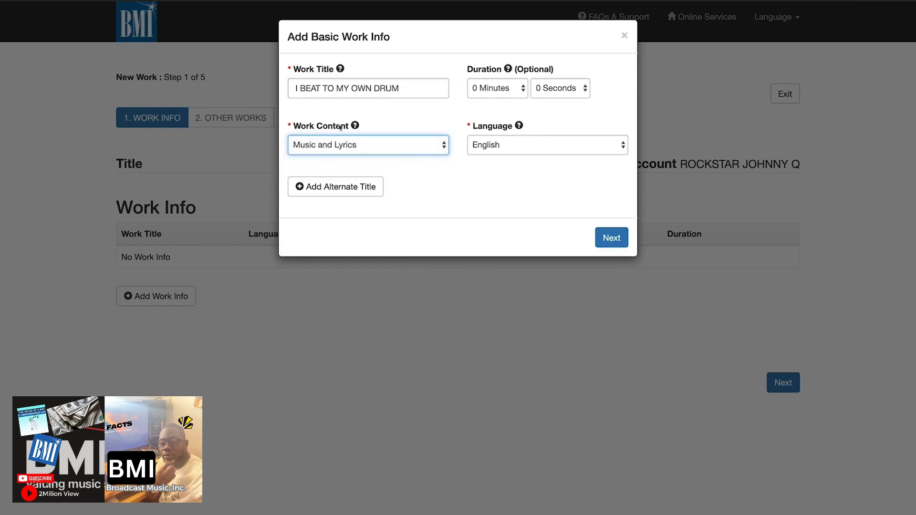
Step: Add the alternate title "BEAT TO MY OWN DRUM", set the duration to 3 minutes 5 seconds, and submit the basic work info
click(338, 188)
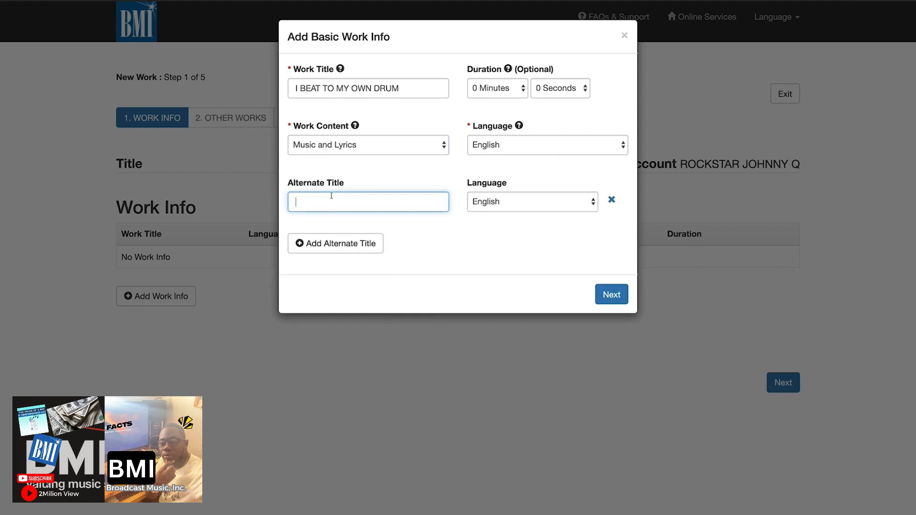
text(BEAT TO MY OWN DRUM)
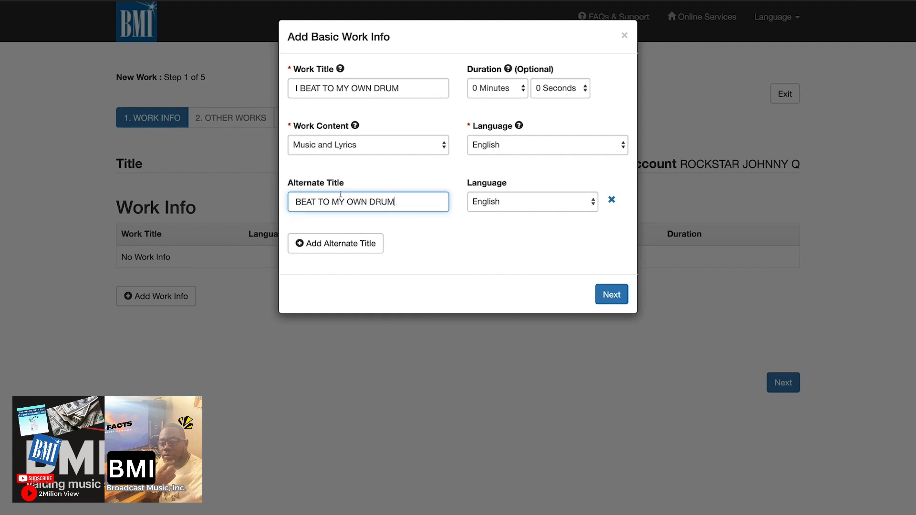
click(525, 95)
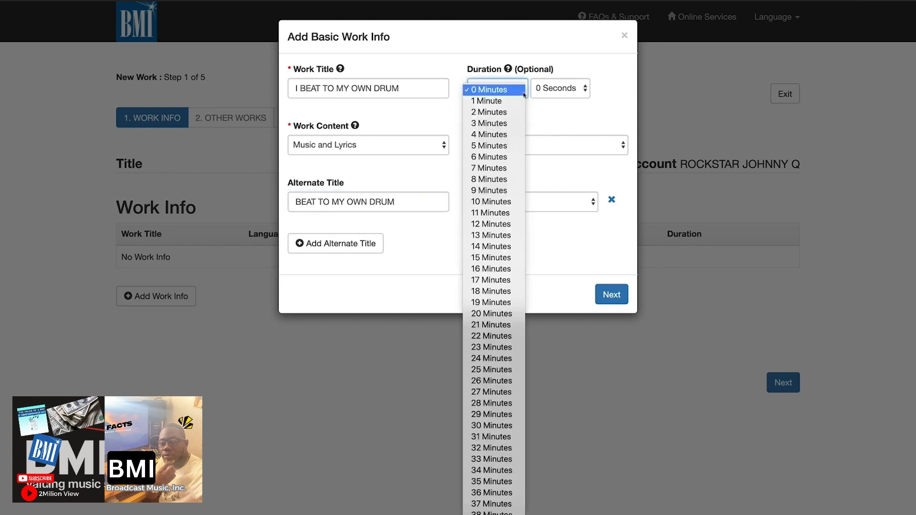
click(519, 123)
click(560, 89)
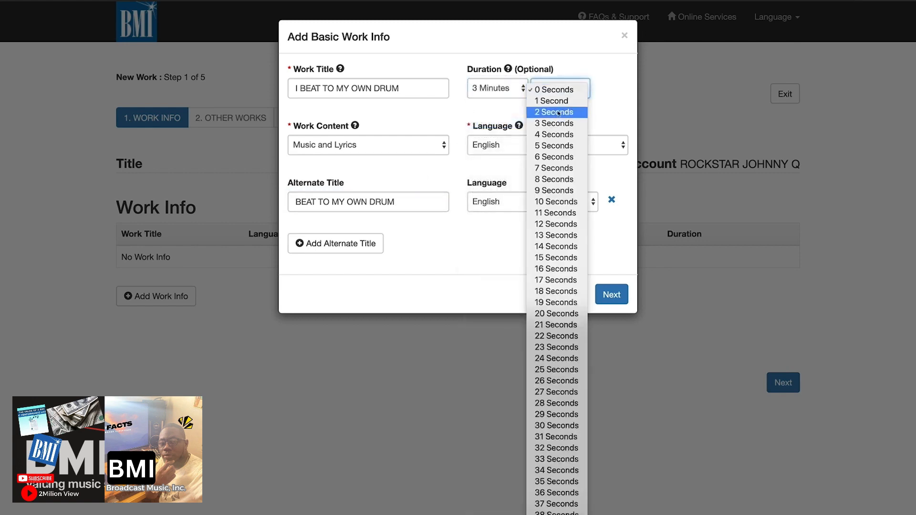
click(549, 145)
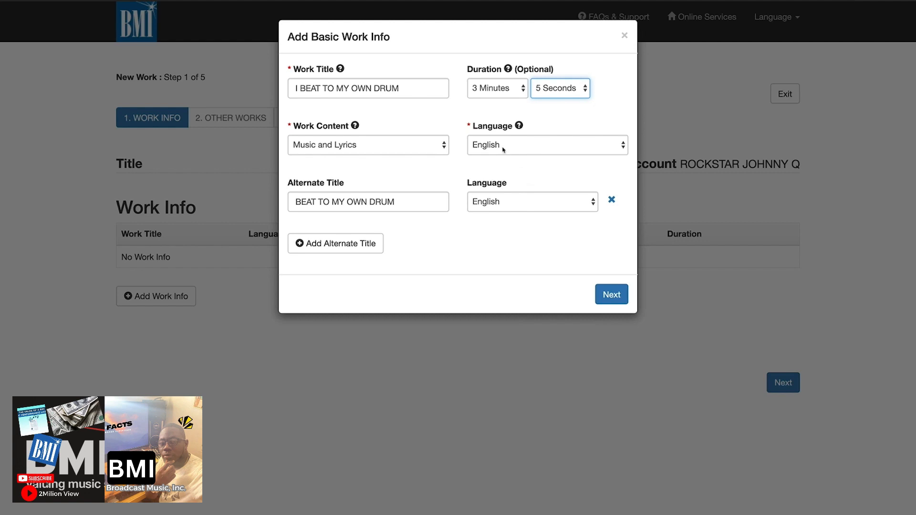
click(608, 296)
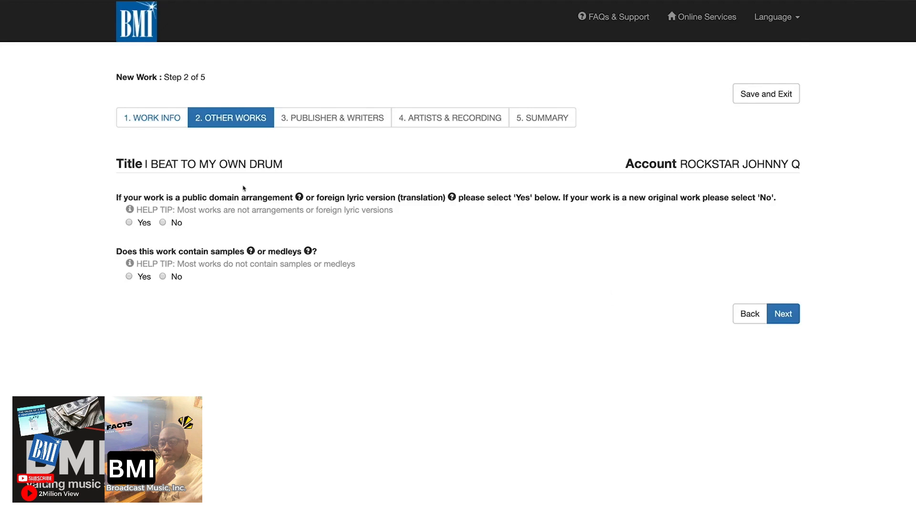
Step: Answer No to both the public domain arrangement or translation question and the samples or medleys question, and proceed
mouse_move(299, 197)
mouse_move(453, 198)
mouse_move(252, 252)
mouse_move(308, 251)
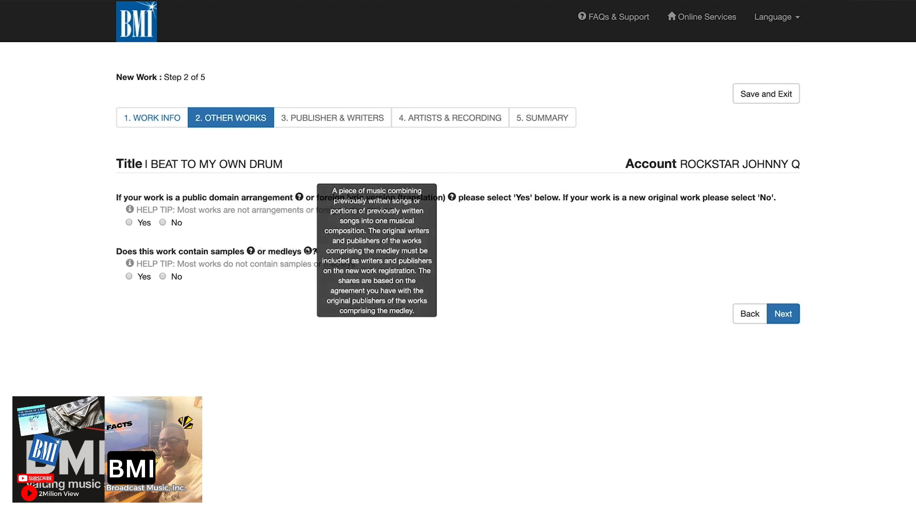
click(163, 223)
click(163, 276)
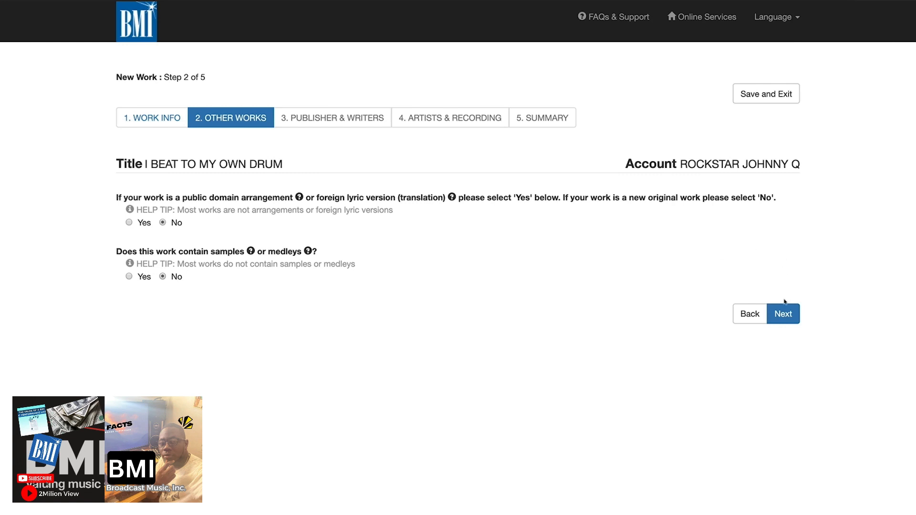
click(783, 314)
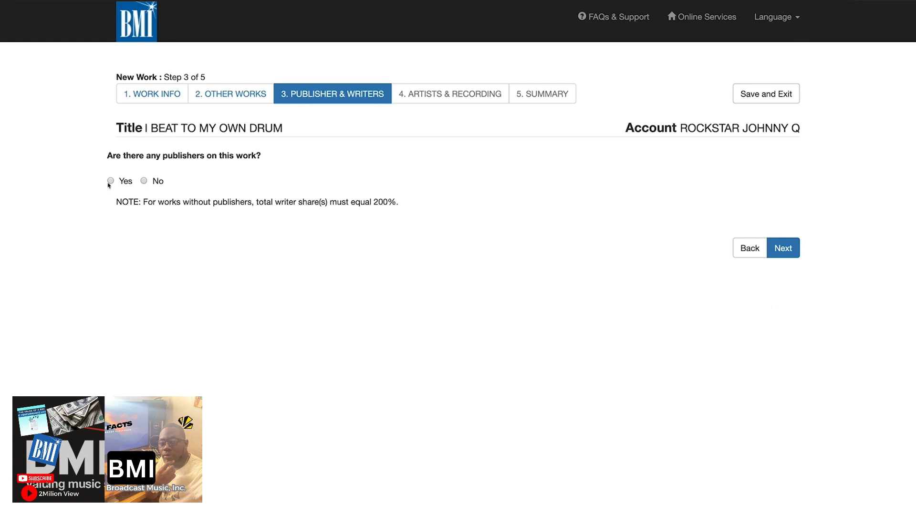
Step: Declare that the work has publishers and enter JOHNNY ROCKSTAR MUSIC as a publisher affiliated with BMI
click(795, 261)
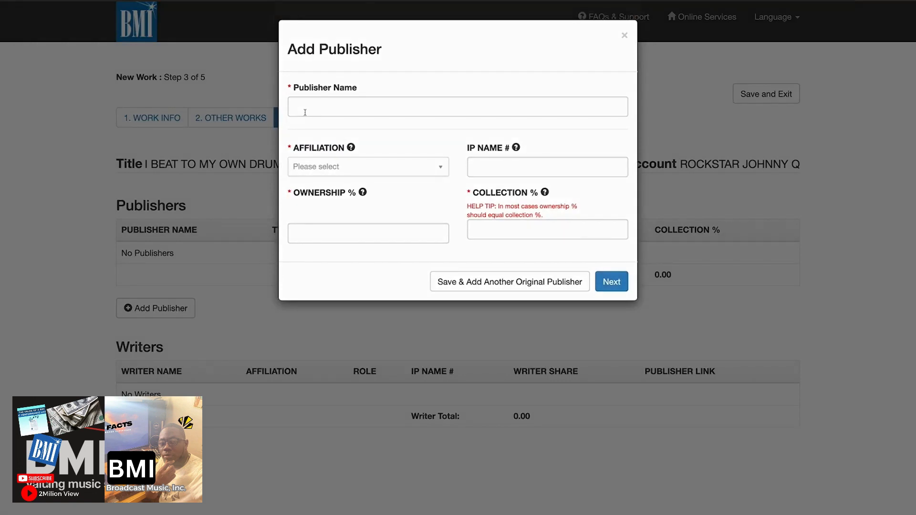
click(305, 112)
text(JOHNNY)
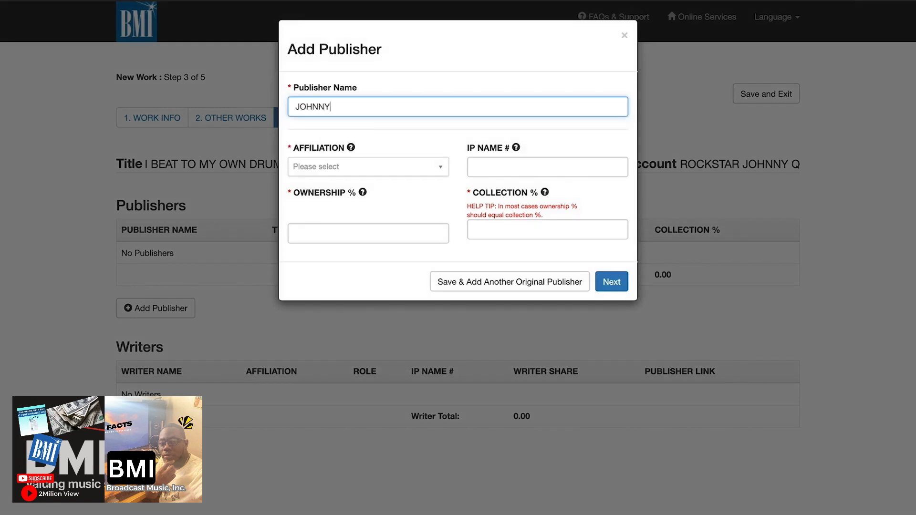
text( ROCKSTAR MUSIC)
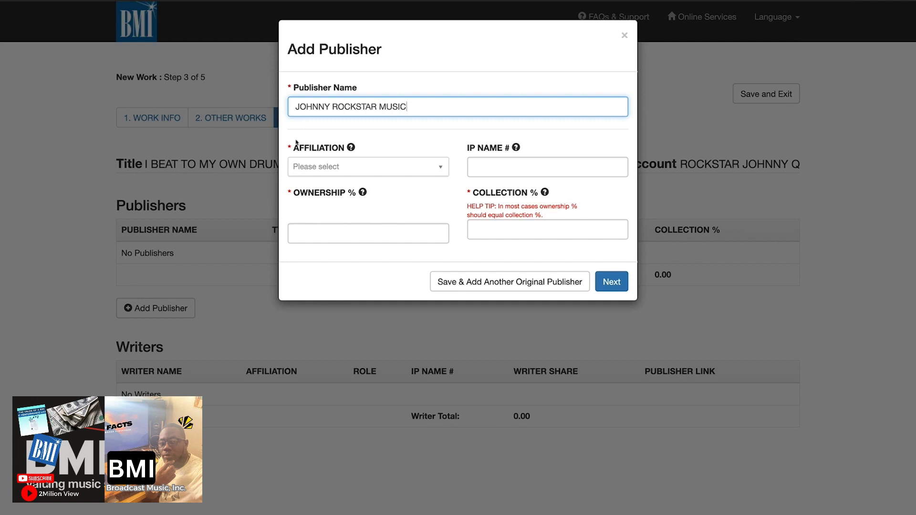
click(321, 168)
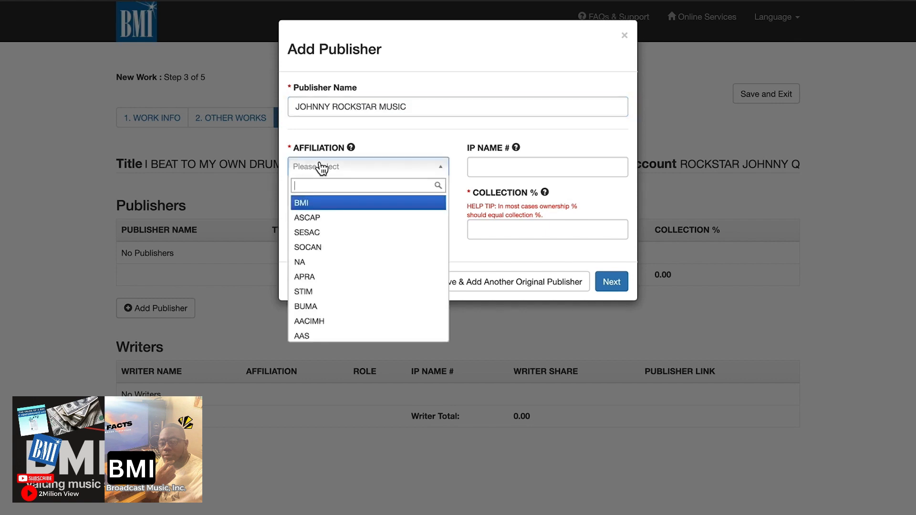
click(318, 204)
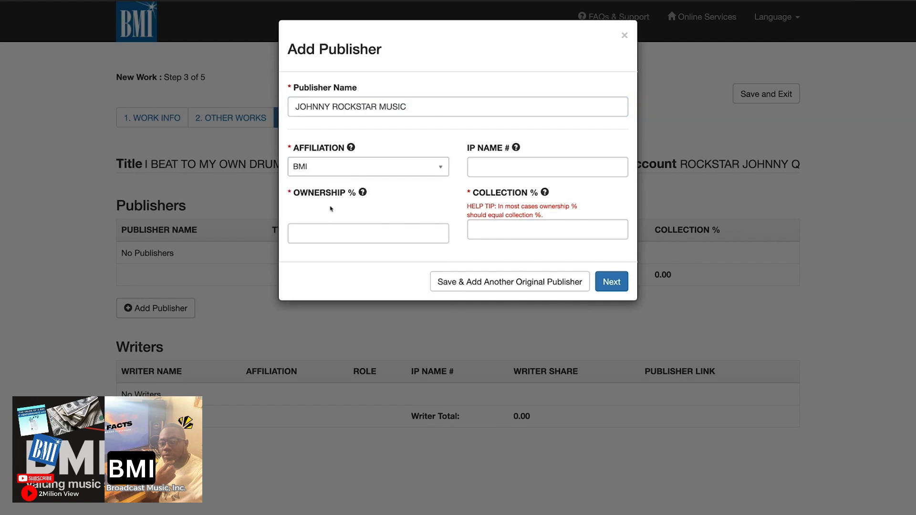
Step: Set the publisher's ownership and collection shares to 100% each and save the publisher
click(322, 232)
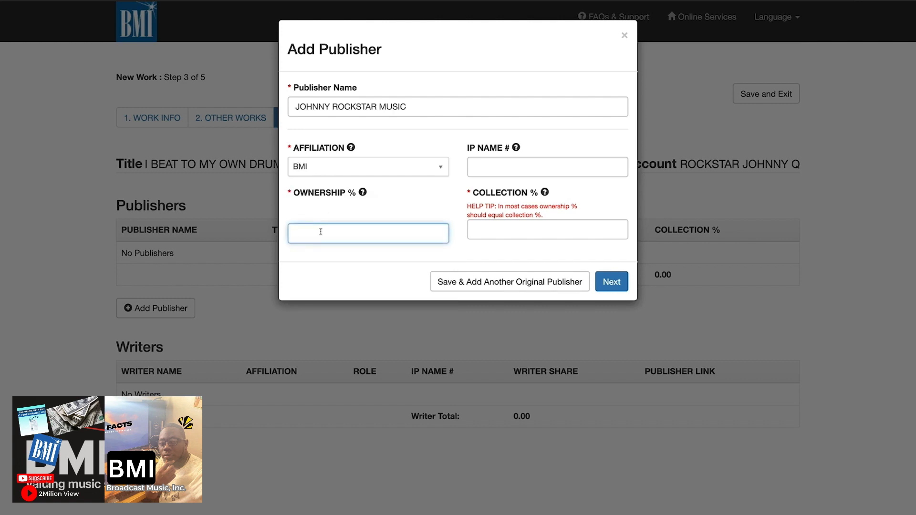
text(100)
click(475, 233)
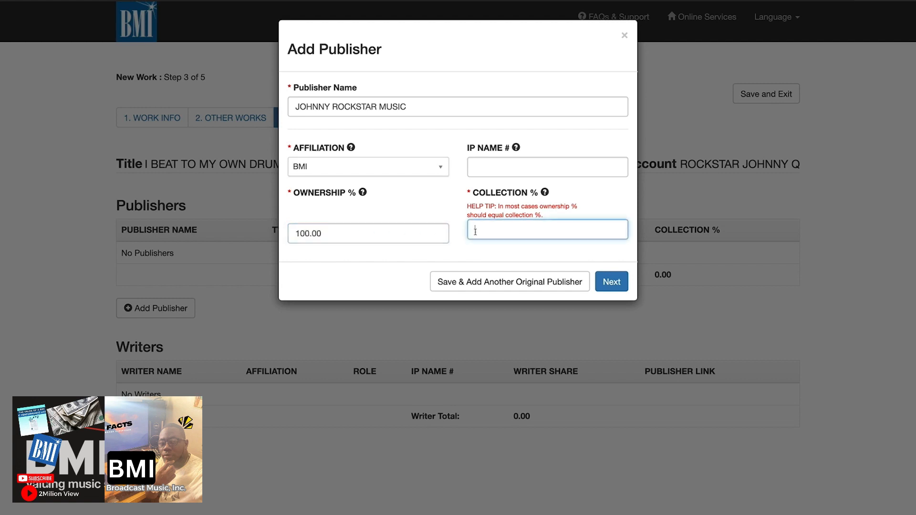
text(100)
click(613, 279)
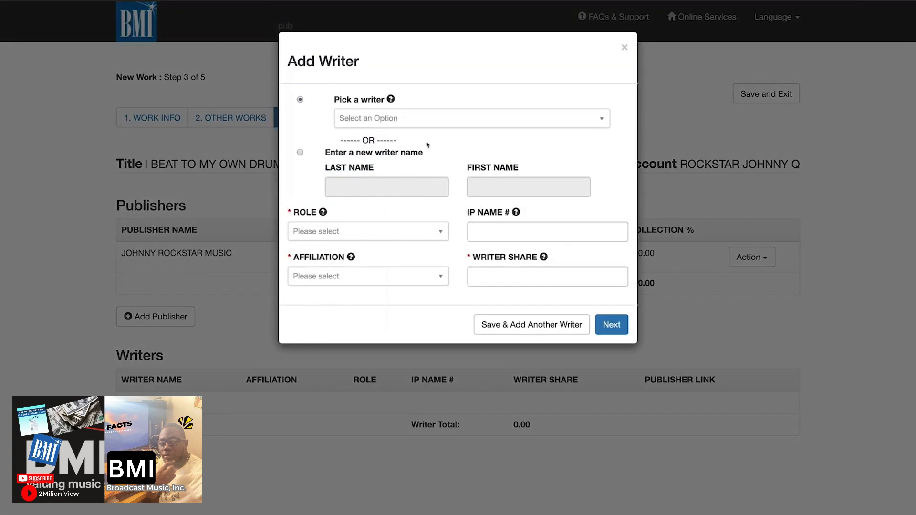
Step: Add the account holder as a BMI writer with the Composer/Author role and a writer share of 100
click(428, 120)
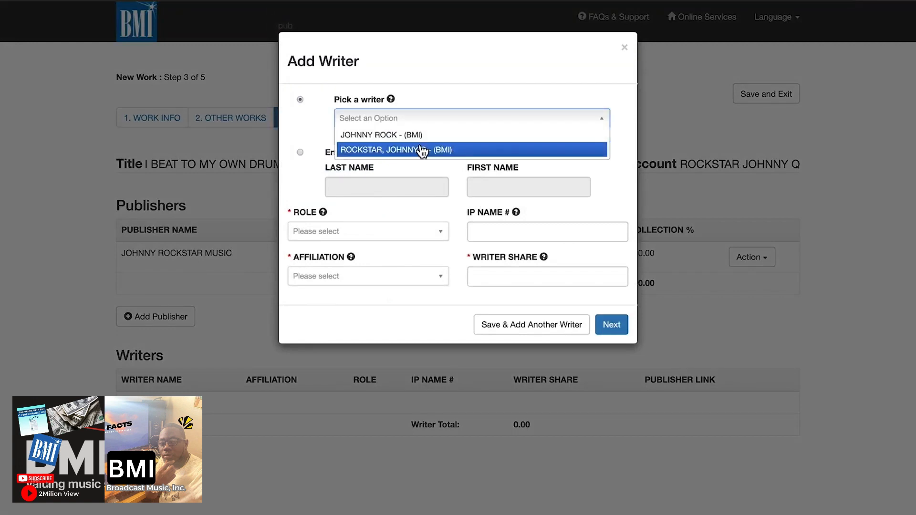
click(420, 148)
click(347, 234)
click(348, 279)
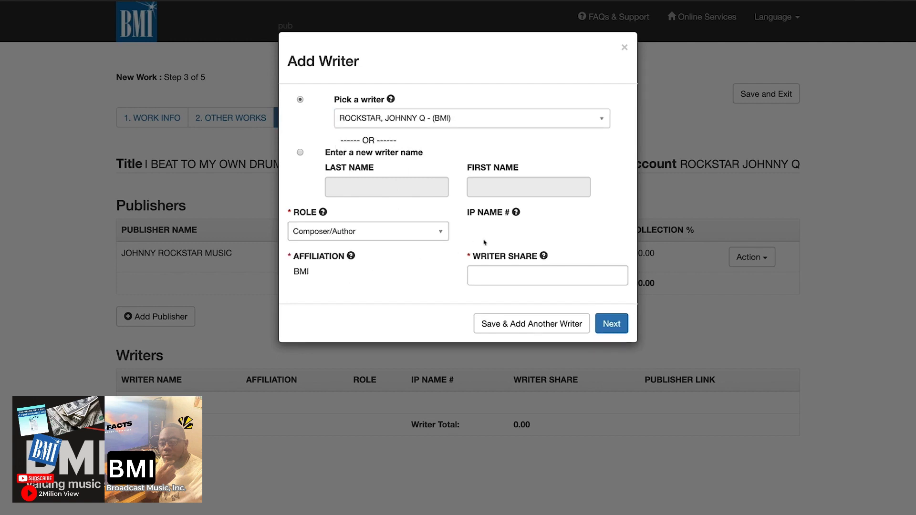
click(481, 267)
text(100)
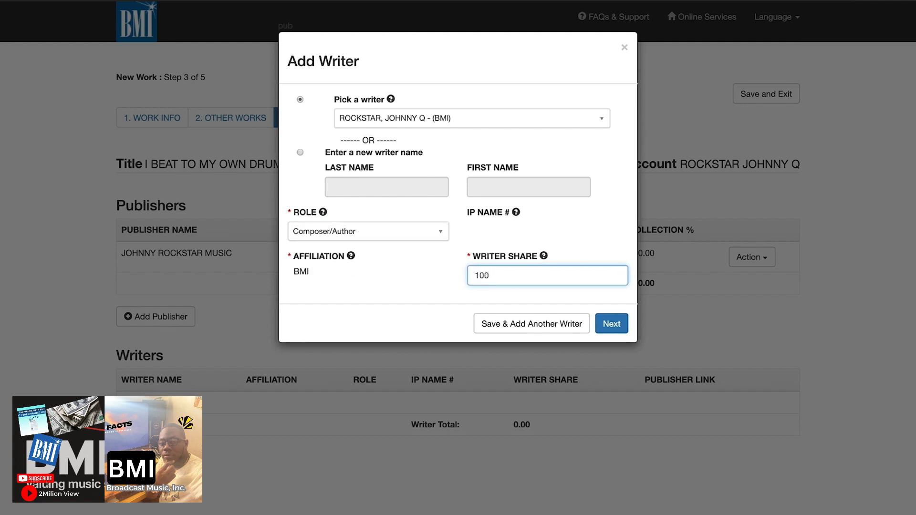
click(607, 325)
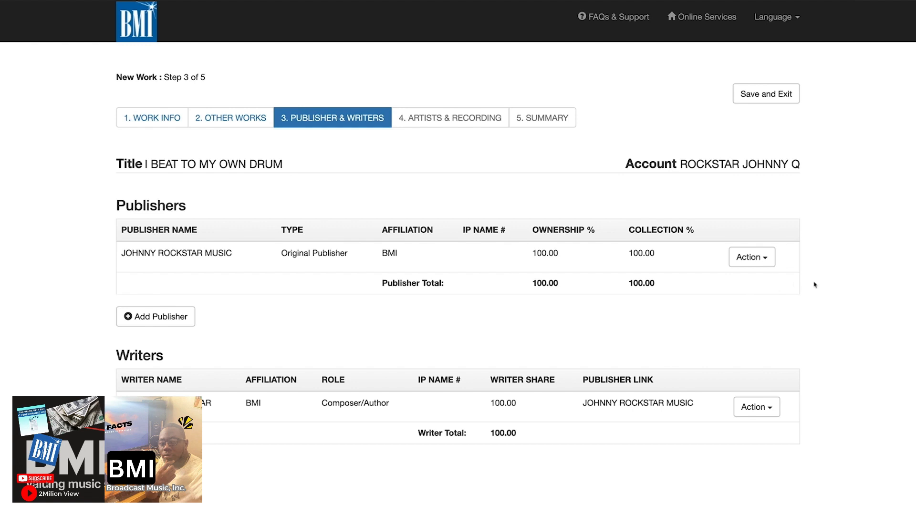
click(756, 265)
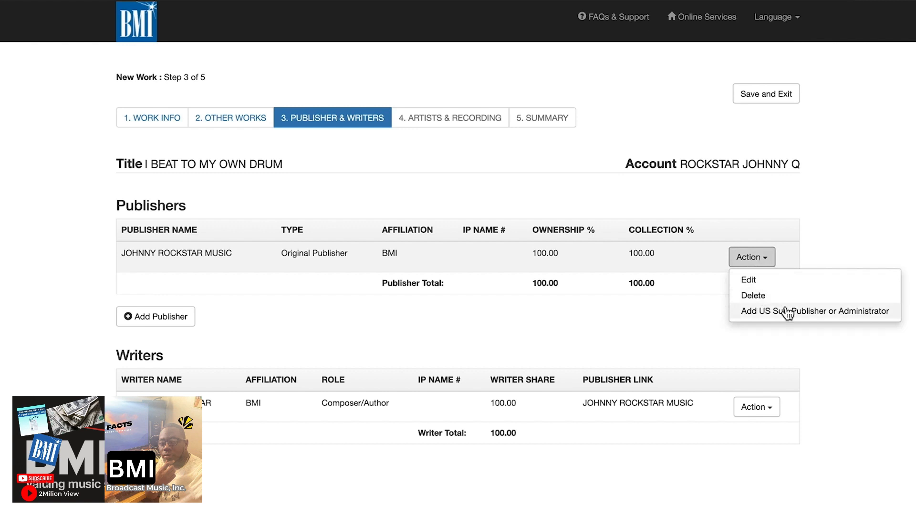
click(810, 339)
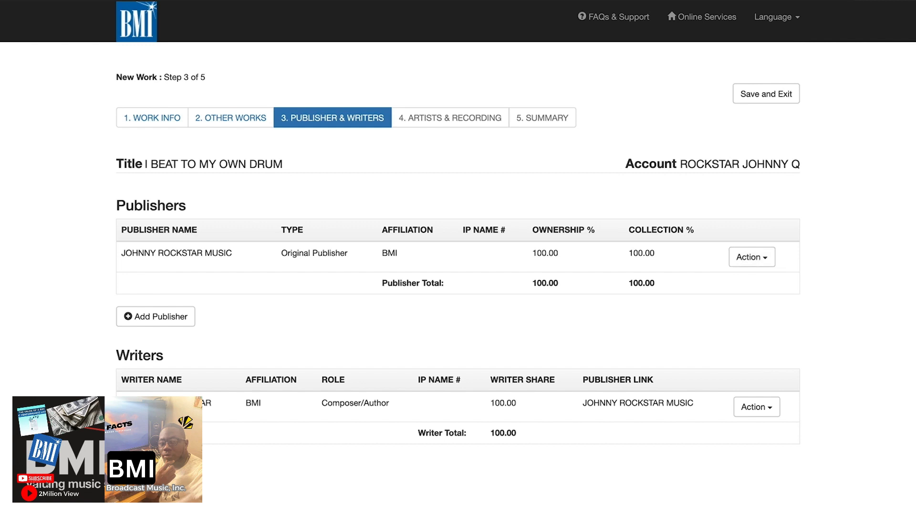
Step: Proceed to artists and recordings, answering Yes for artists, Yes for recordings and No for Film, TV, Theater or Music Library use
click(778, 514)
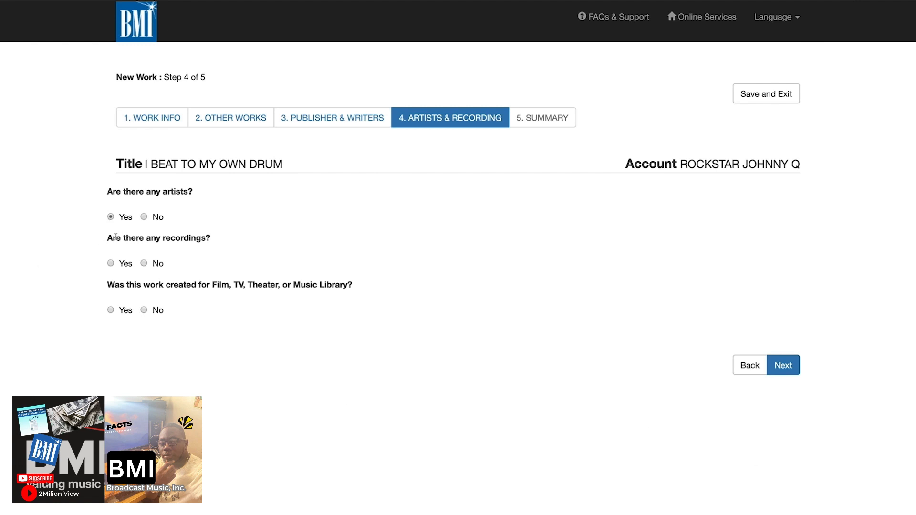
click(111, 264)
click(144, 311)
click(783, 367)
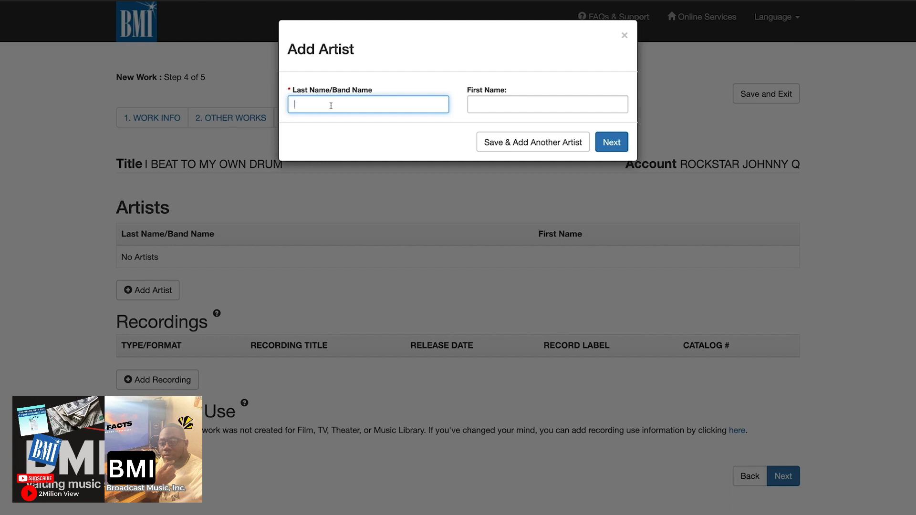
Step: Add the account holder as an artist by last and first name, add the band BEYOND WORDS, and proceed to recordings
text(ROCKSTAR)
click(545, 108)
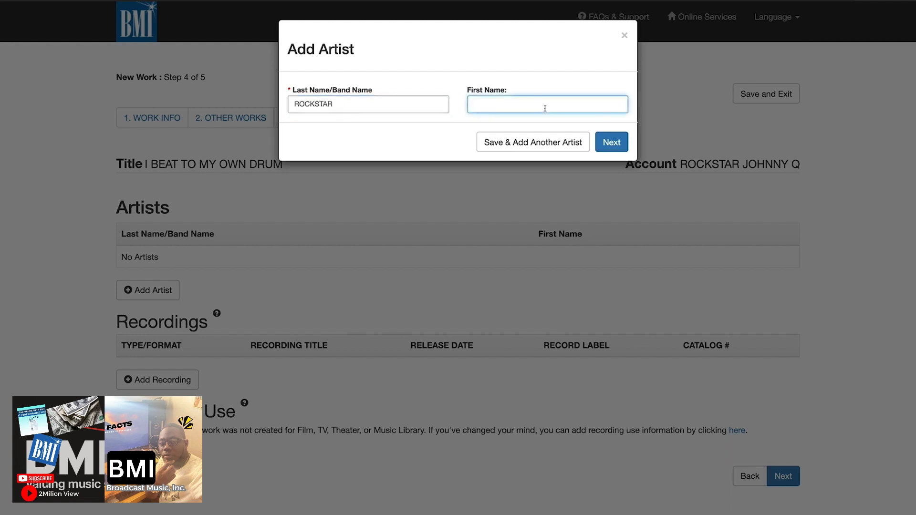
text(JOHNNY)
click(557, 151)
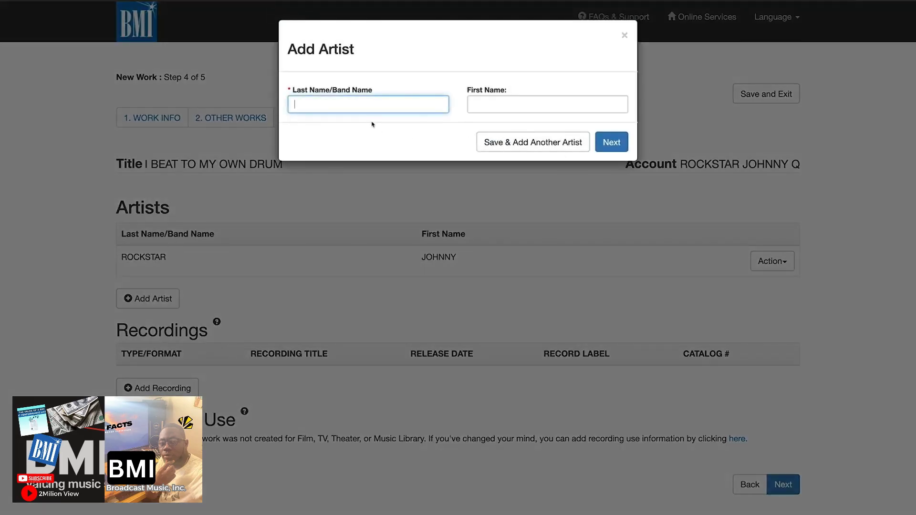
click(359, 104)
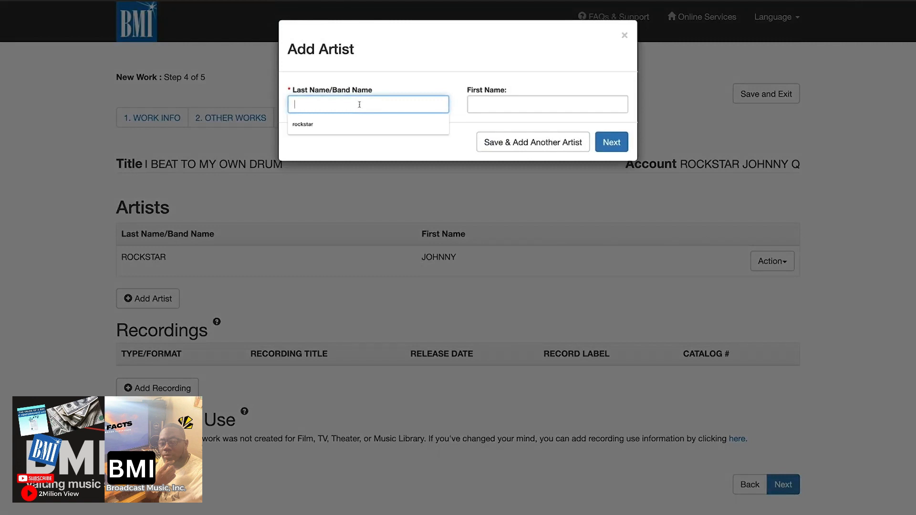
text(BEYOND WOR)
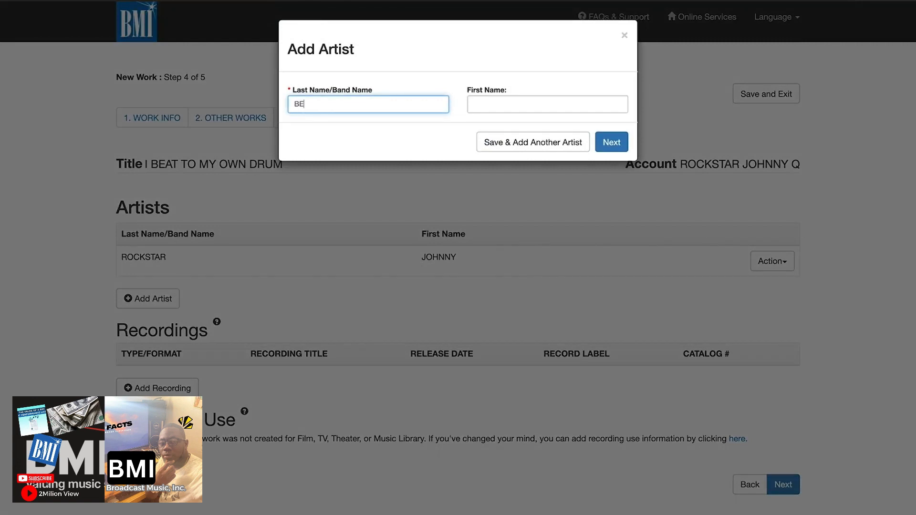
text(DS)
click(612, 142)
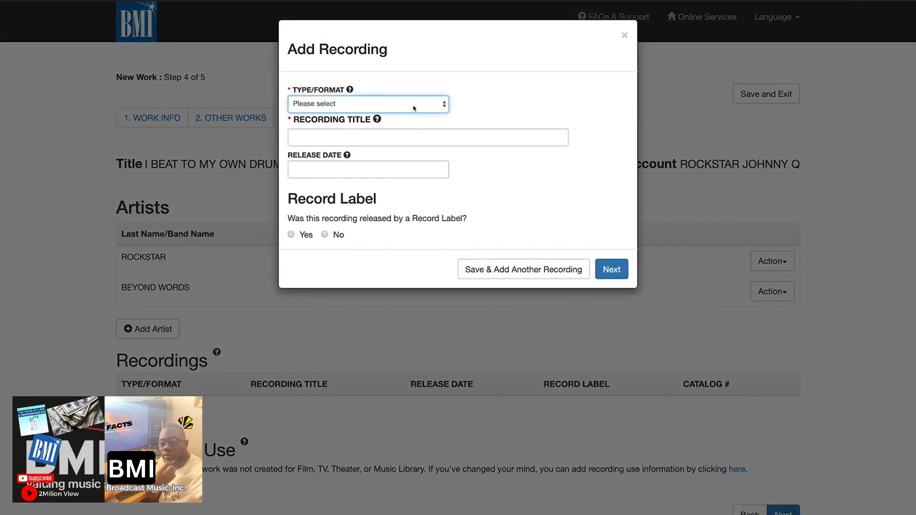
Step: Add an Album recording titled DRUMS BEAT ON with release date 01/04/2020 and No for record label, and proceed to the summary
click(414, 108)
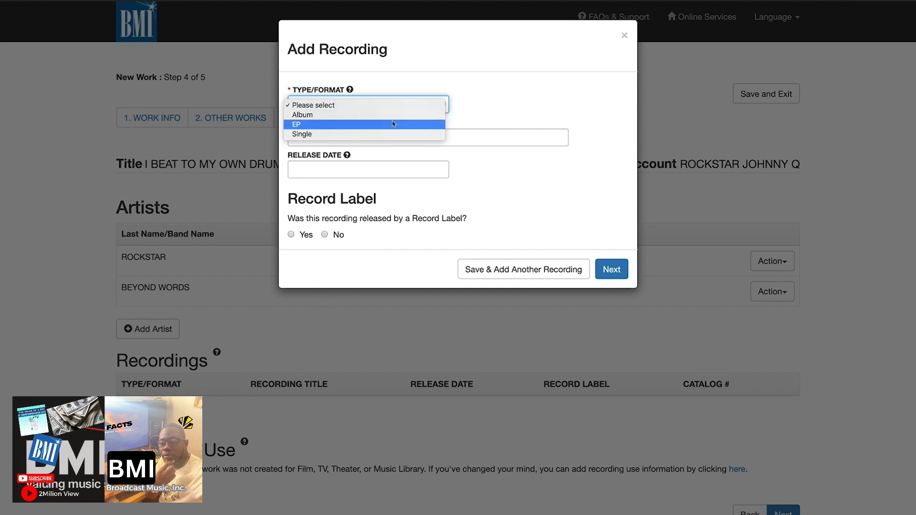
click(393, 115)
click(346, 135)
text(D)
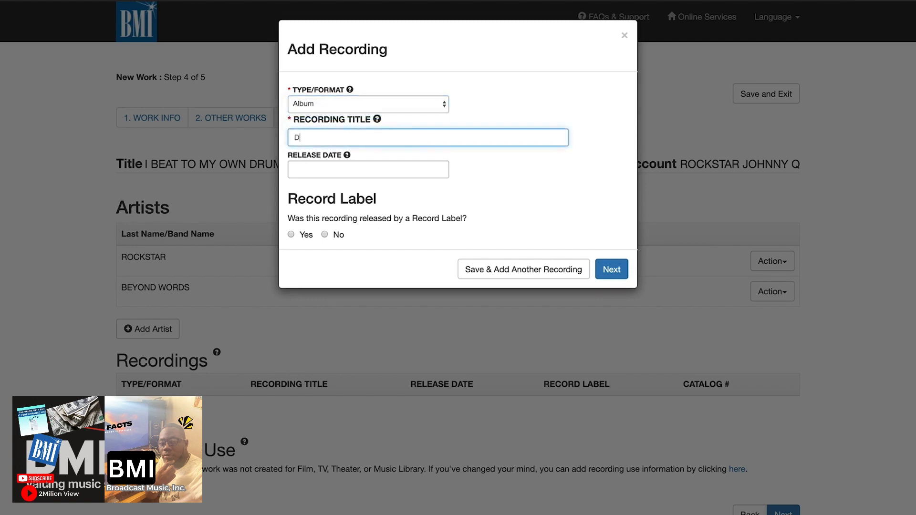
text(RUMS BEAT ON)
click(336, 156)
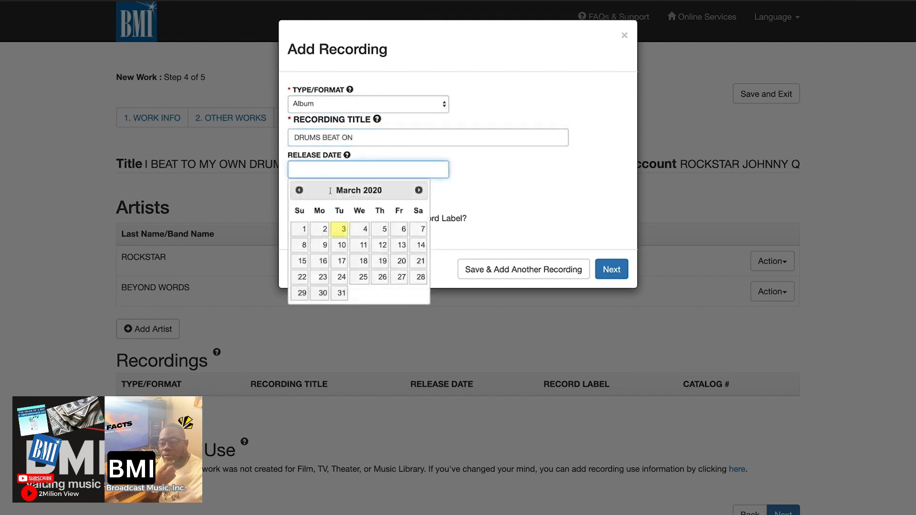
double_click(298, 190)
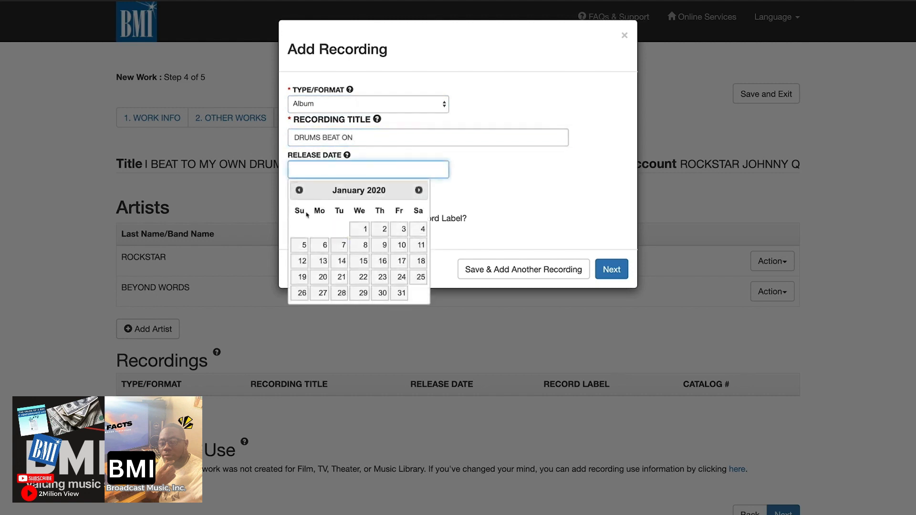
click(419, 231)
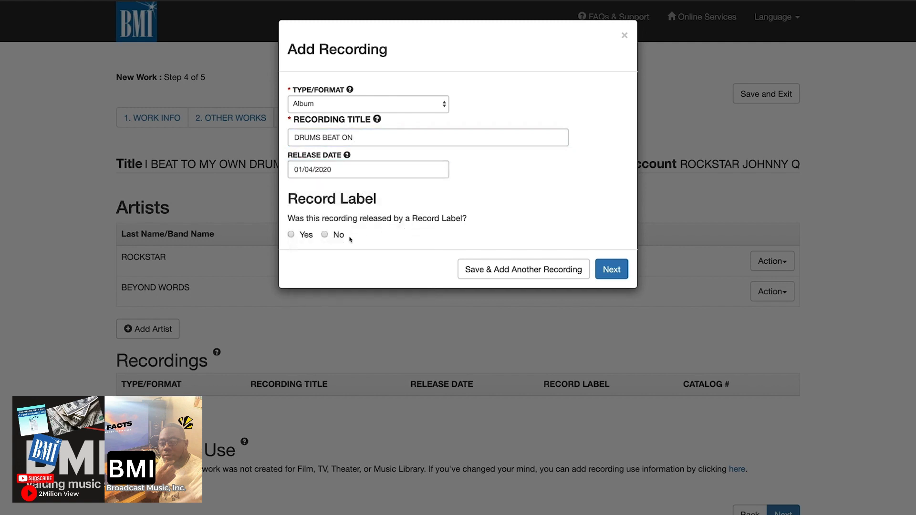
click(324, 235)
click(612, 271)
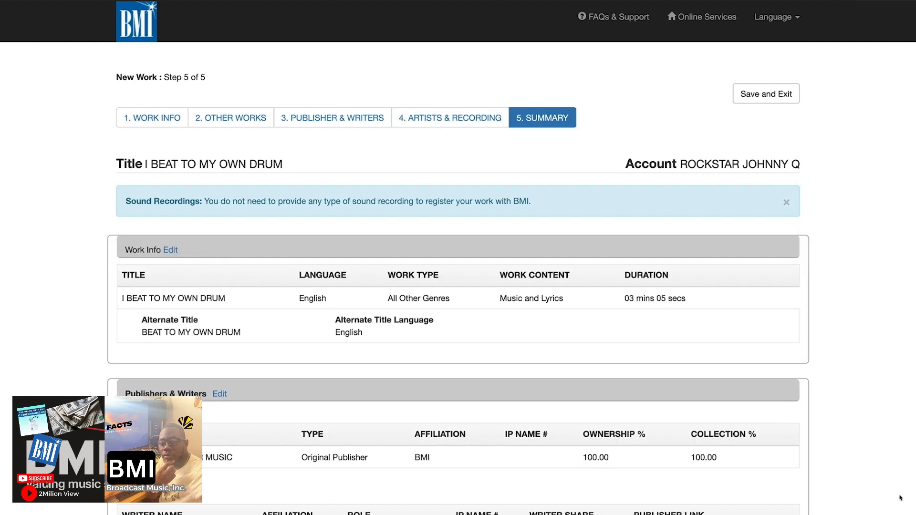
Step: Review the summary's work info, publishers, writers, artists, recordings and submission declaration
scroll(900, 499, down, 2)
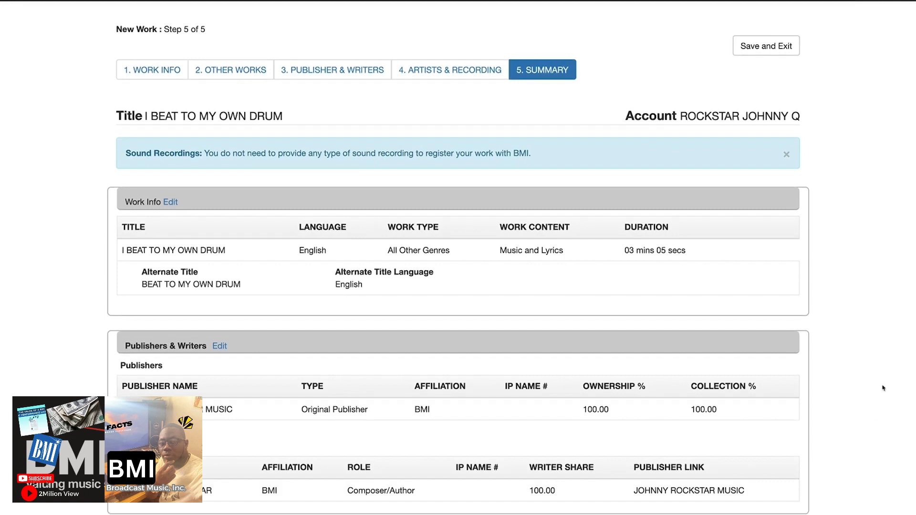
scroll(884, 389, down, 1)
scroll(884, 388, down, 5)
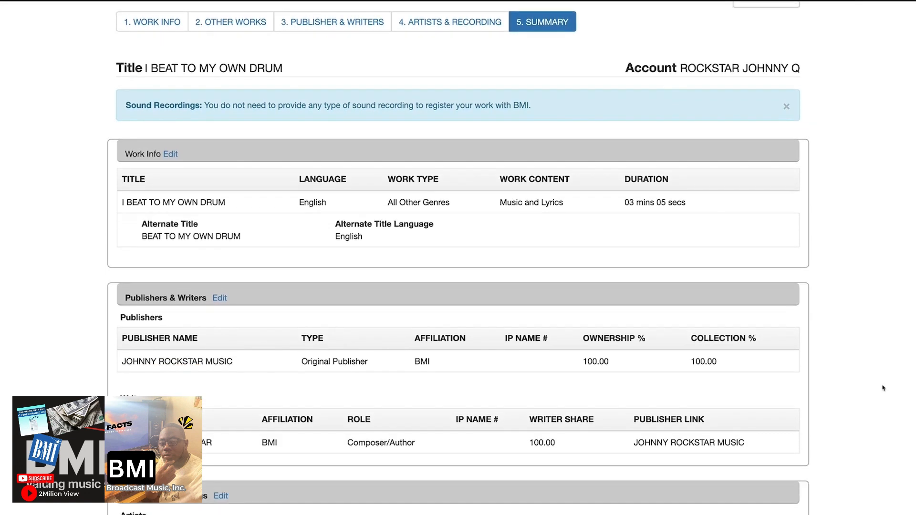
scroll(883, 388, down, 5)
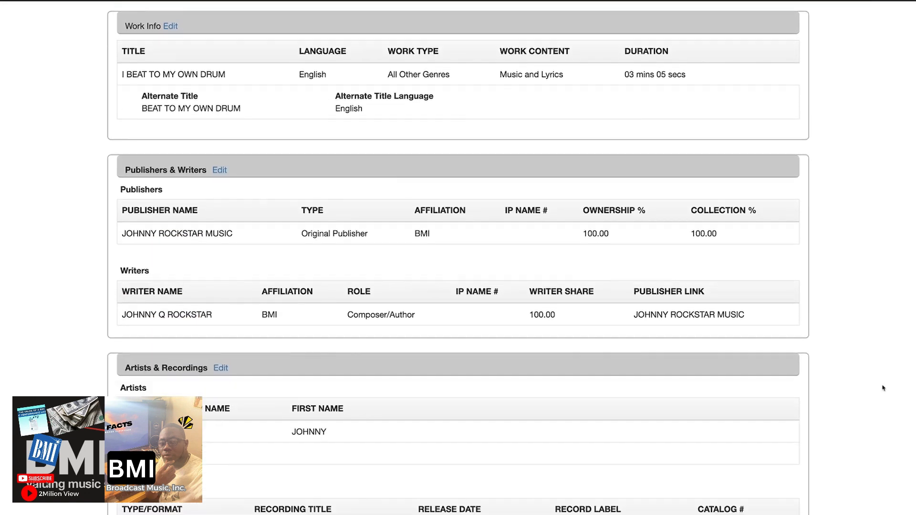
scroll(883, 388, down, 7)
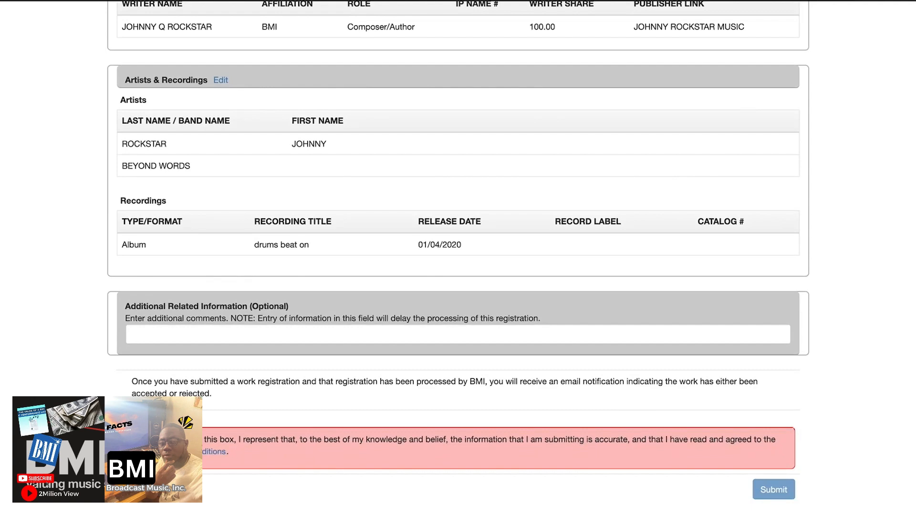
scroll(562, 435, up, 2)
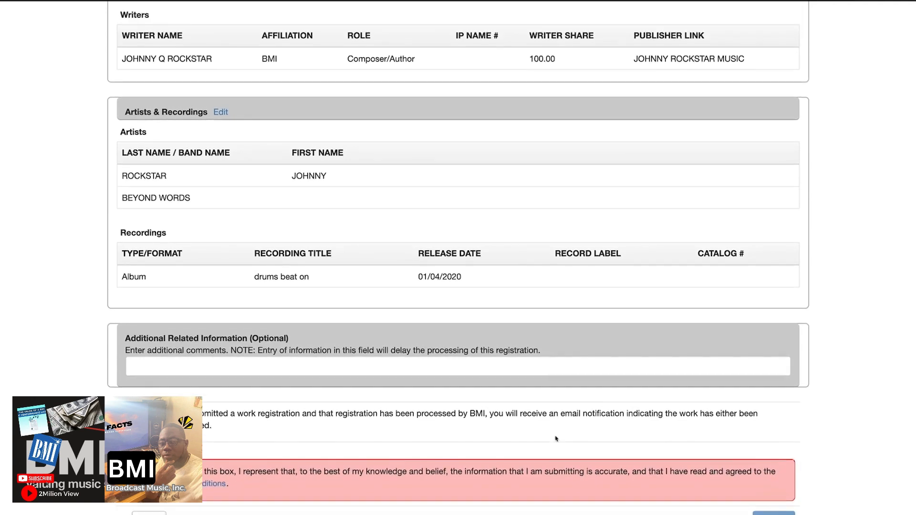
scroll(561, 435, up, 6)
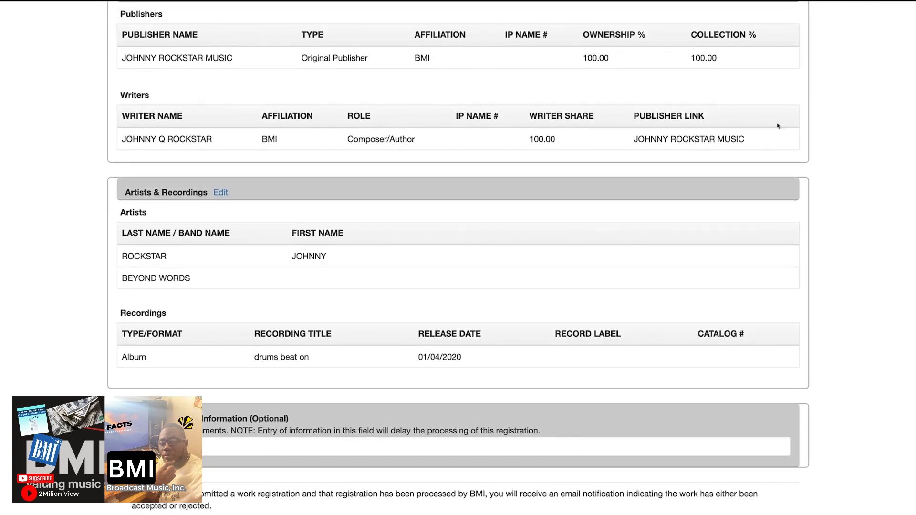
scroll(819, 50, up, 10)
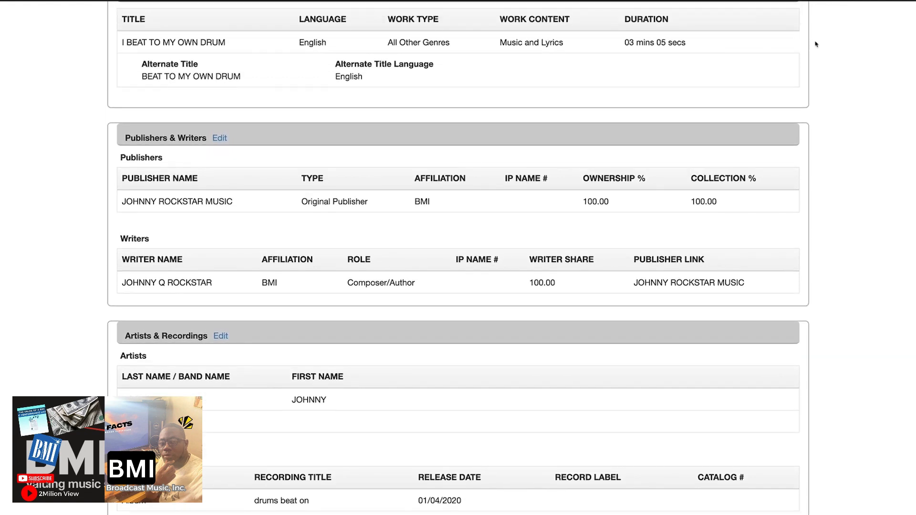
scroll(811, 42, up, 3)
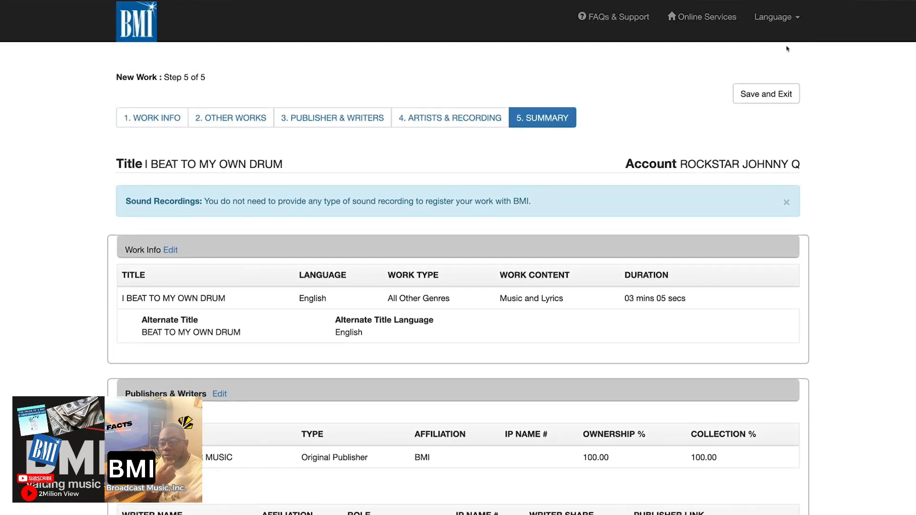
Step: Save and exit the registration, and create a copy of I BEAT TO MY OWN DRUM from the in-process works
click(767, 98)
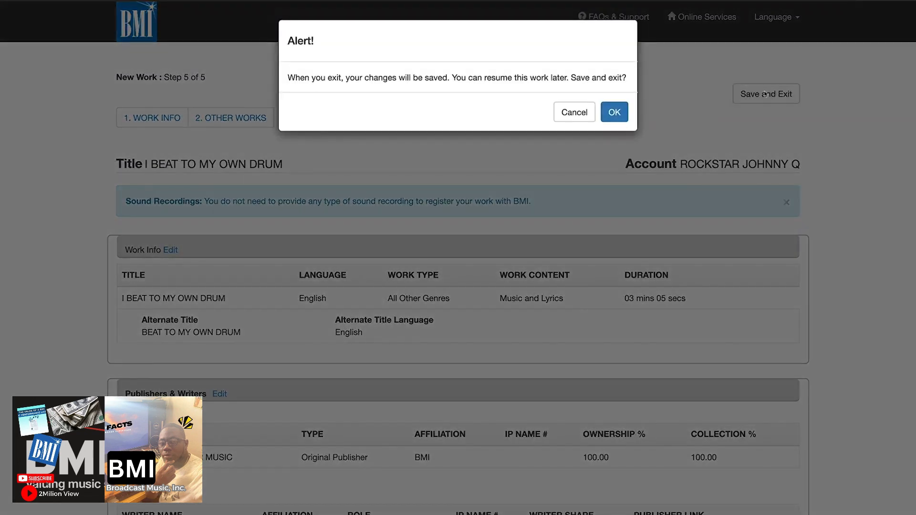
click(618, 117)
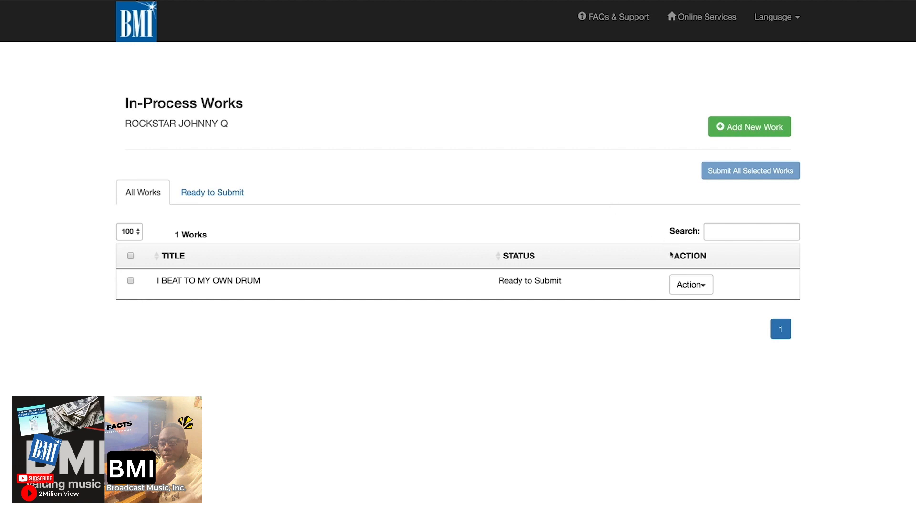
click(686, 287)
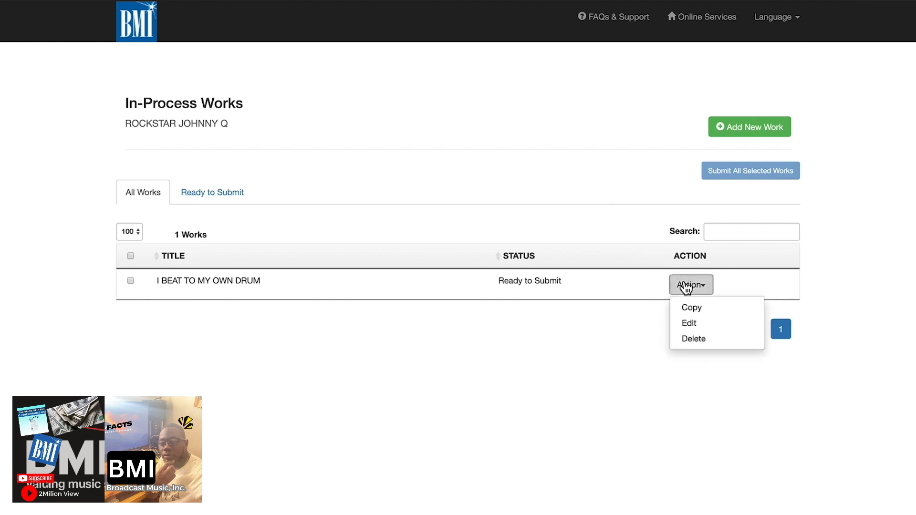
click(689, 311)
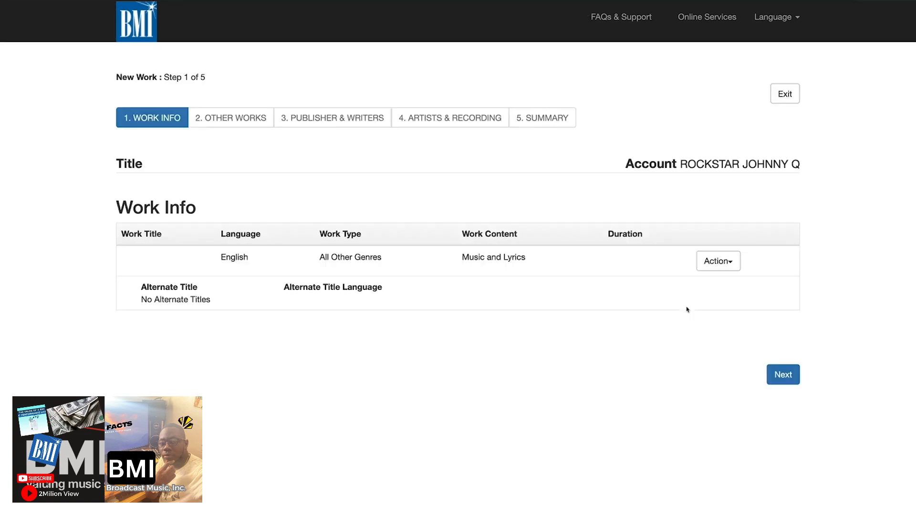
Step: Title the copied work I AM JUST A LITTLE CRAZY and set its duration to 3 minutes 5 seconds
text(I AM JUST A LITTLE R)
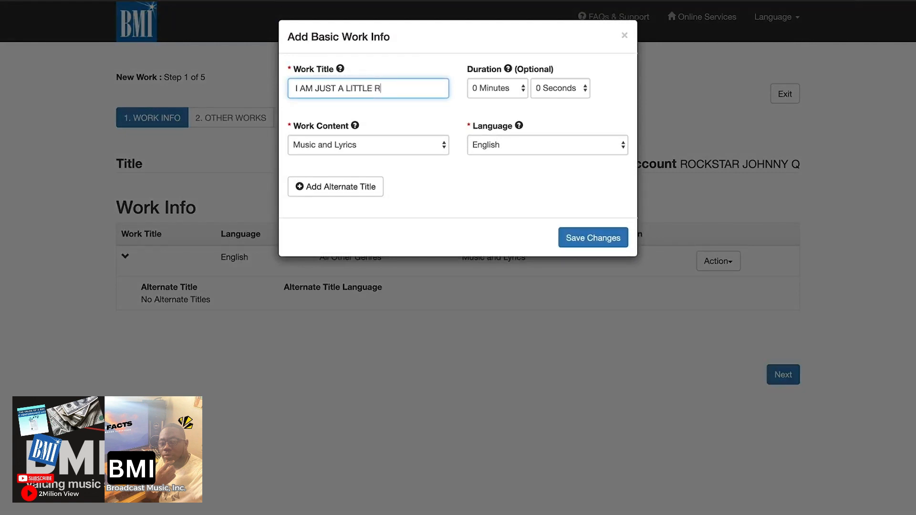
key(BackSpace)
text(CRAZY)
click(304, 144)
click(419, 146)
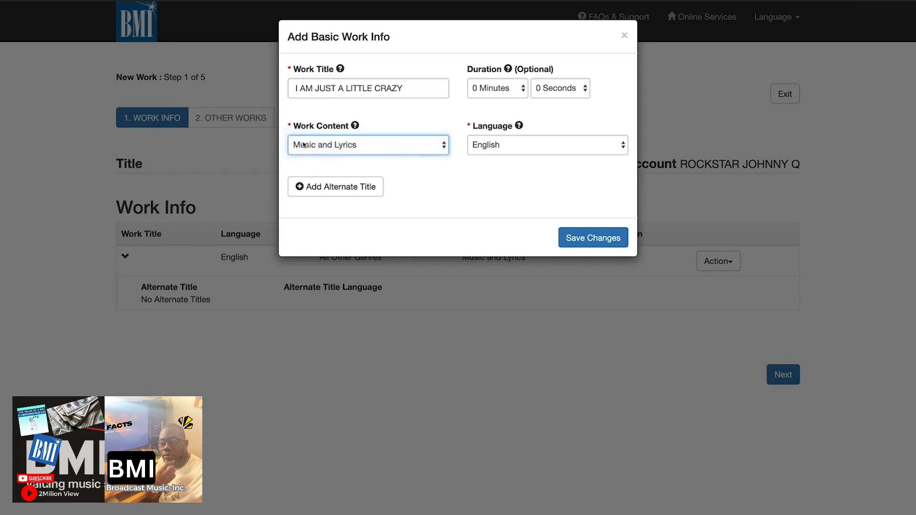
click(511, 95)
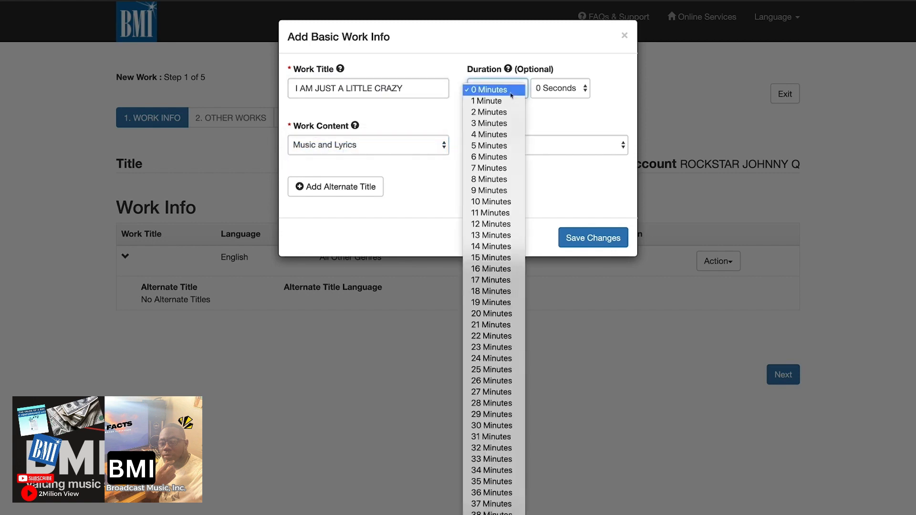
click(504, 123)
click(553, 89)
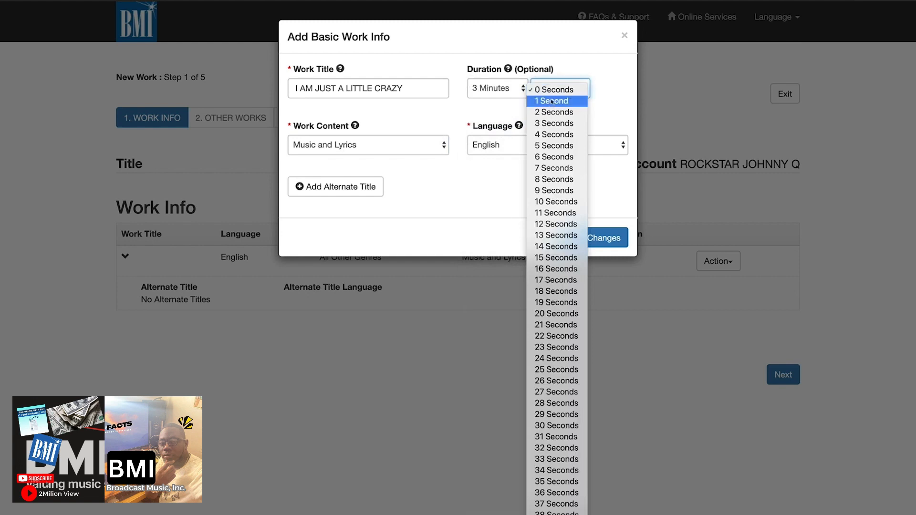
click(547, 145)
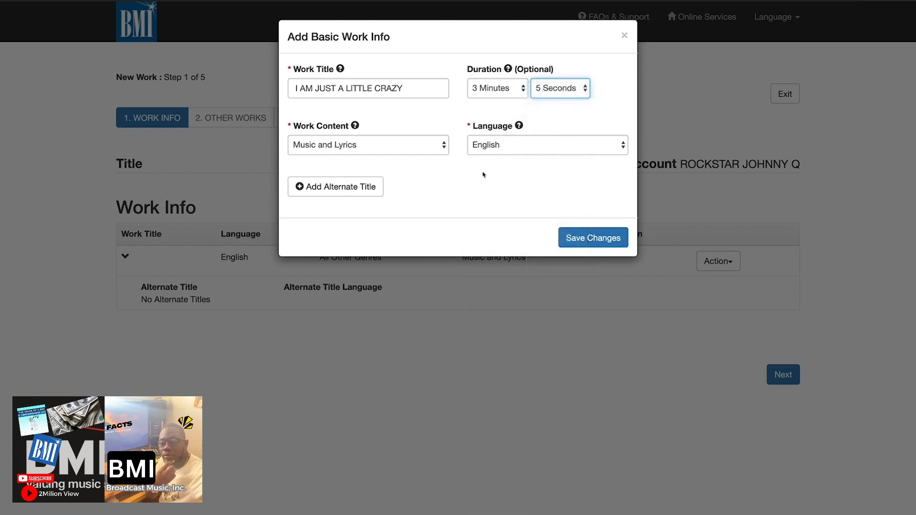
Step: Add the alternate title JUST A LITTLE CRAZY and save the basic work info
click(352, 195)
text(JUS)
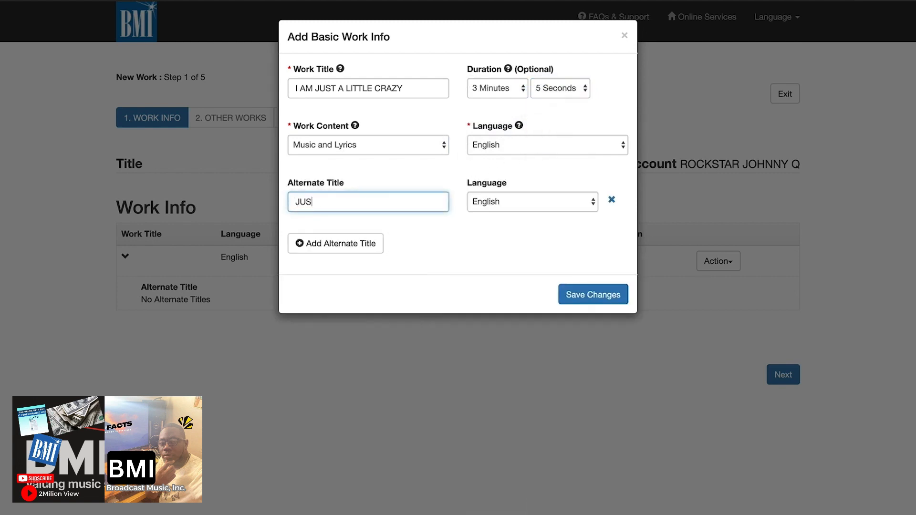
text(T A LITTLE CRAZY)
click(572, 295)
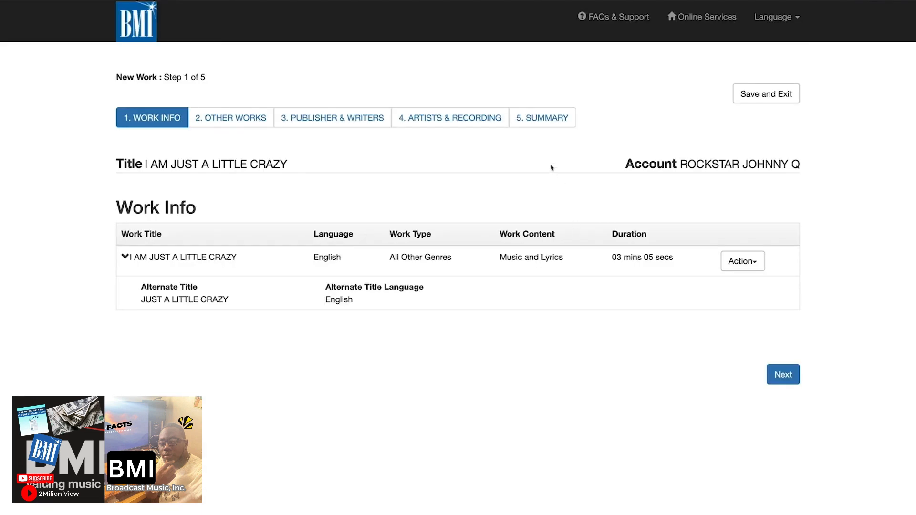
Step: Review the copied work's summary and open its publishers and writers for editing
click(551, 126)
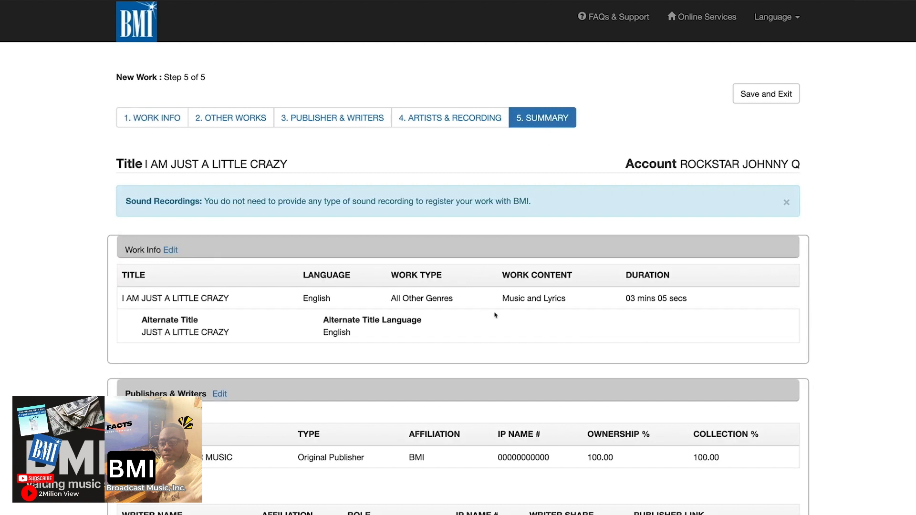
scroll(495, 315, down, 5)
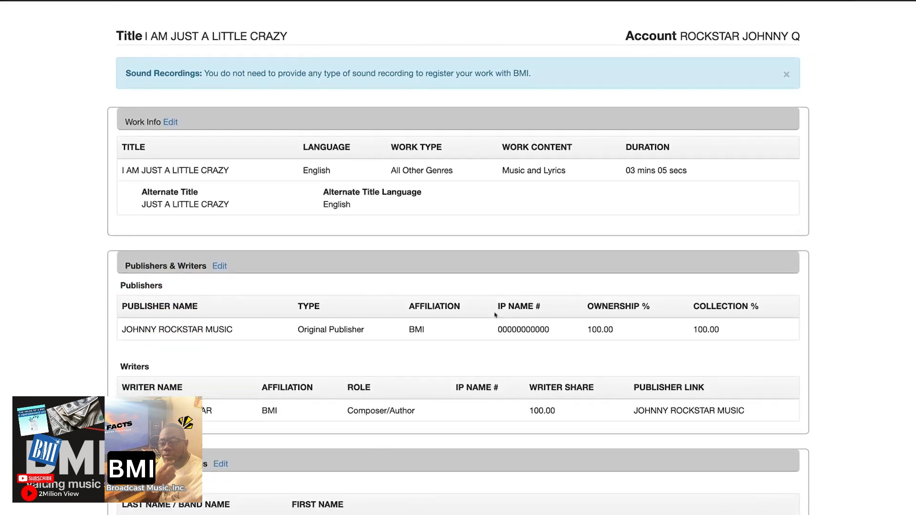
scroll(495, 315, down, 3)
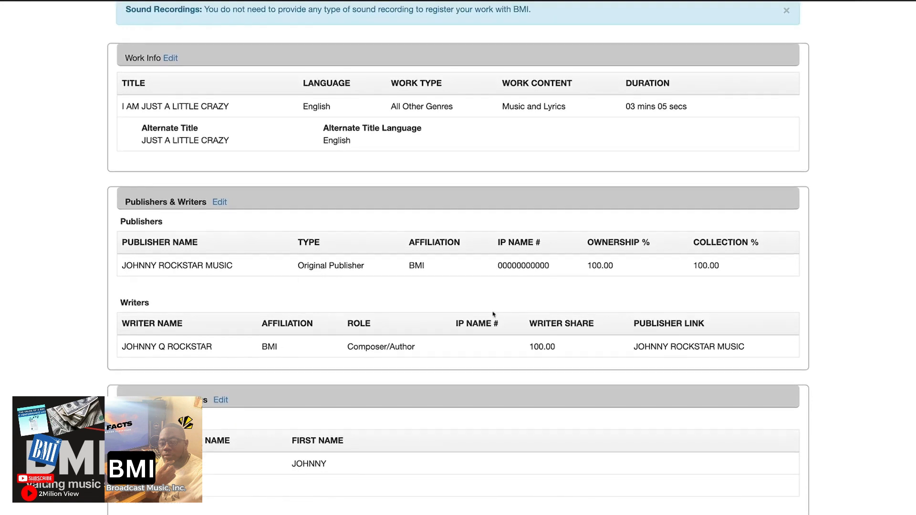
click(220, 202)
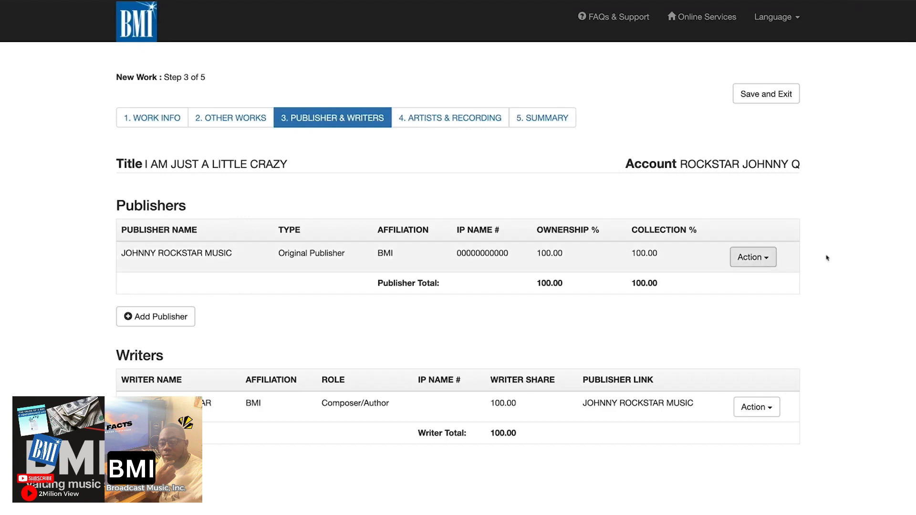
Step: Set JOHNNY ROCKSTAR MUSIC's ownership and collection shares to 50% each and save the publisher
click(768, 265)
click(762, 281)
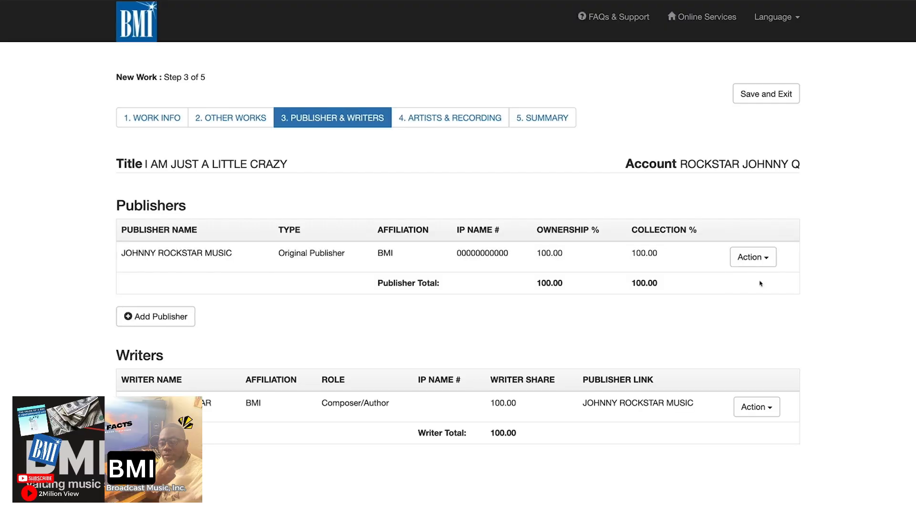
click(336, 226)
drag(323, 234, 276, 236)
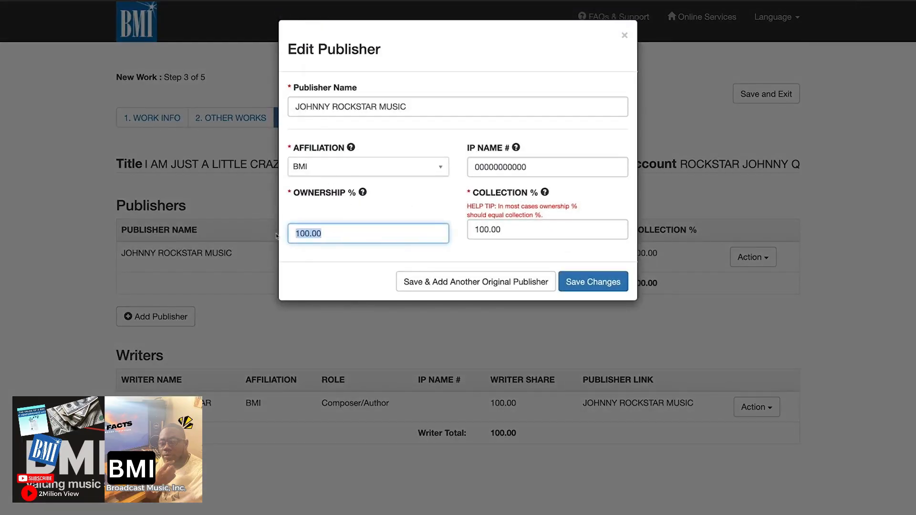
text(50)
key(Tab)
text(50)
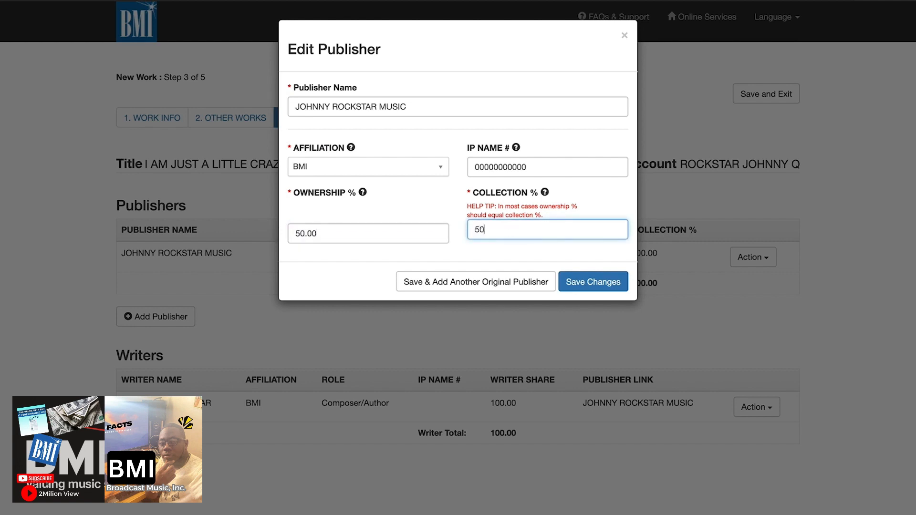
click(586, 283)
click(587, 283)
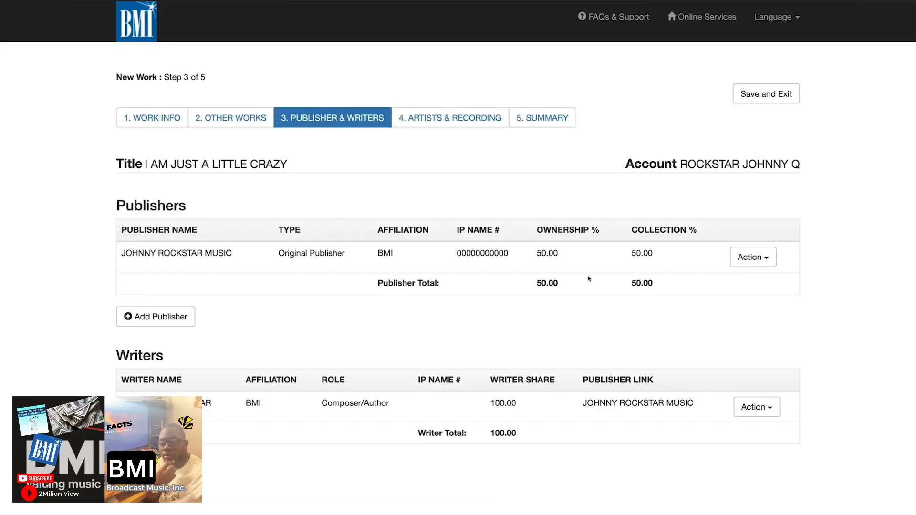
Step: Add the publisher TONY BALONEY MUSIC with BMI affiliation, 50% ownership and 50% collection
click(154, 328)
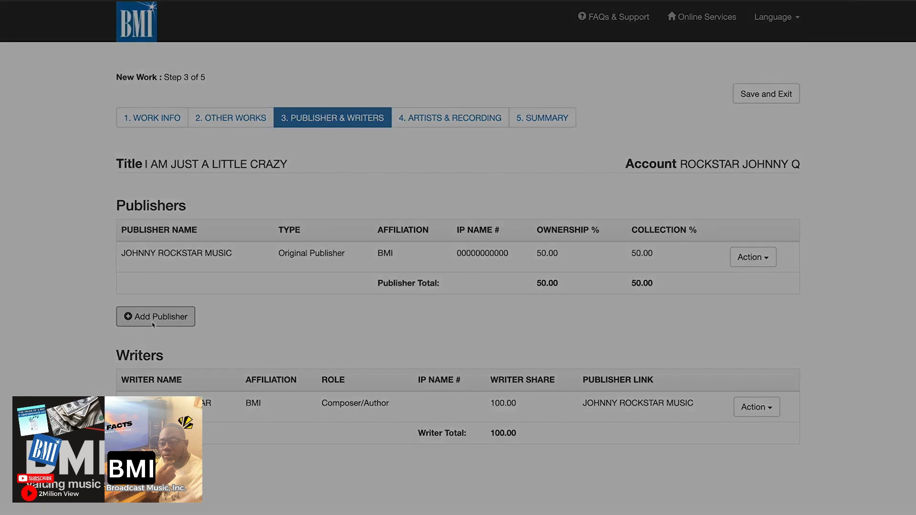
click(359, 100)
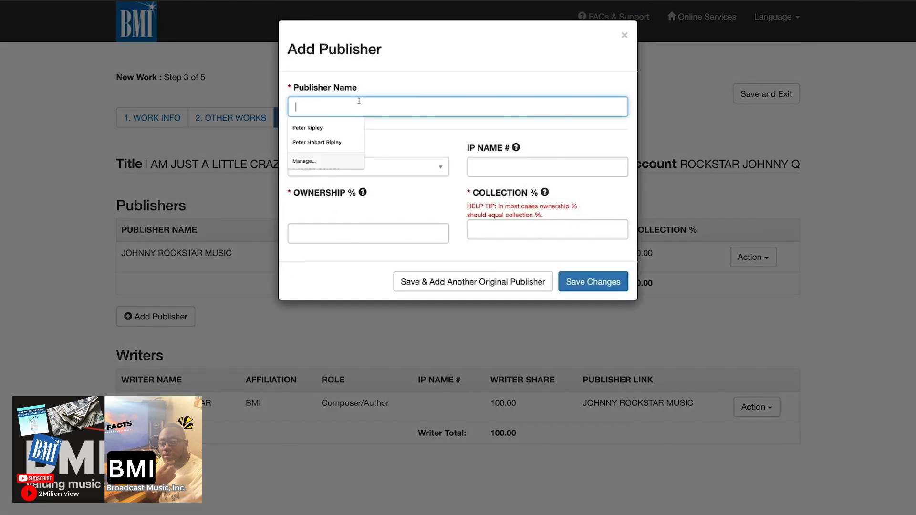
text(TONY BALONEY MUSIC)
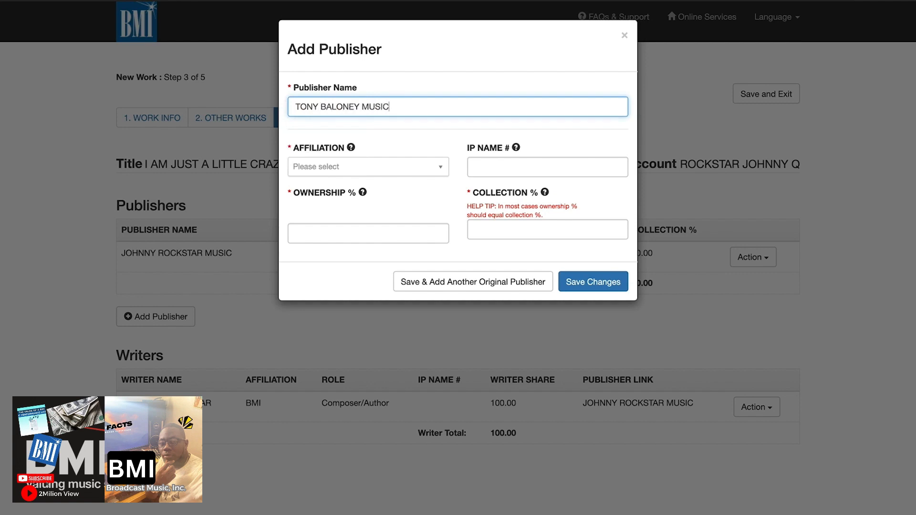
click(352, 165)
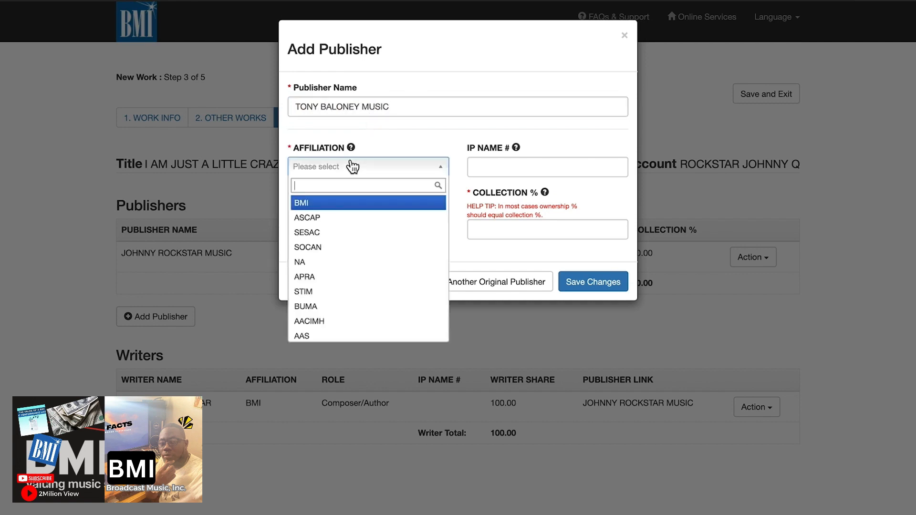
click(334, 204)
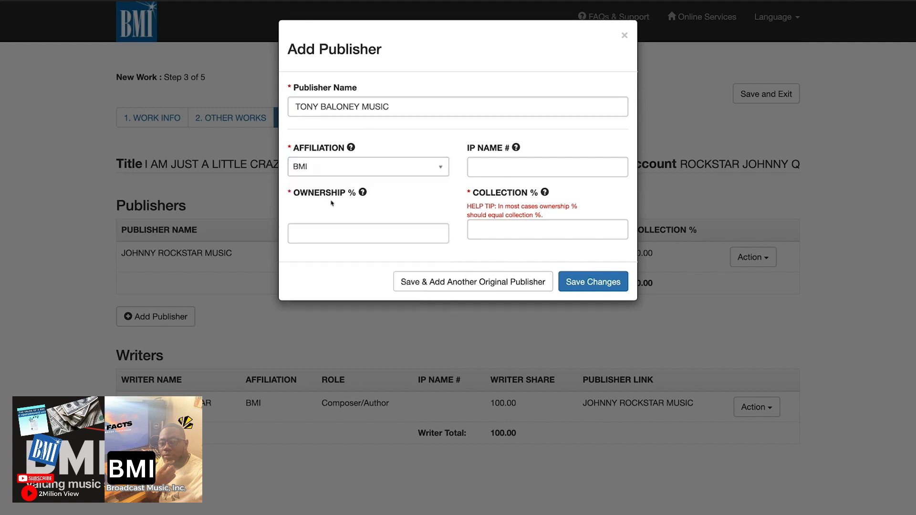
click(317, 231)
text(50)
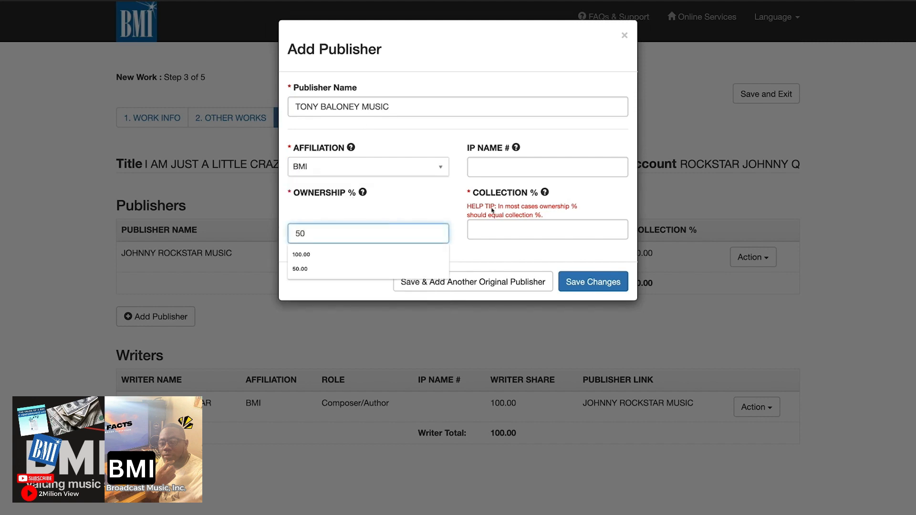
click(517, 229)
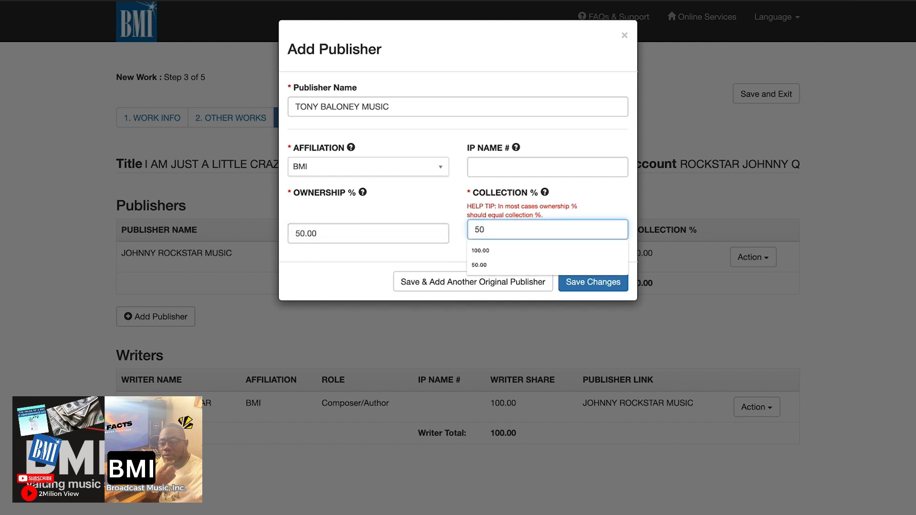
click(622, 216)
click(598, 284)
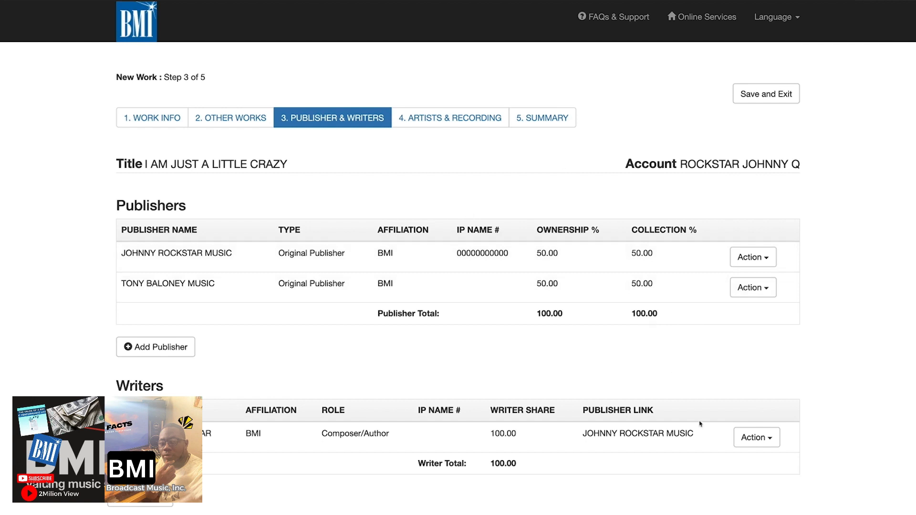
Step: Start adding a new writer to the work and enter the writer's last and first name
click(746, 443)
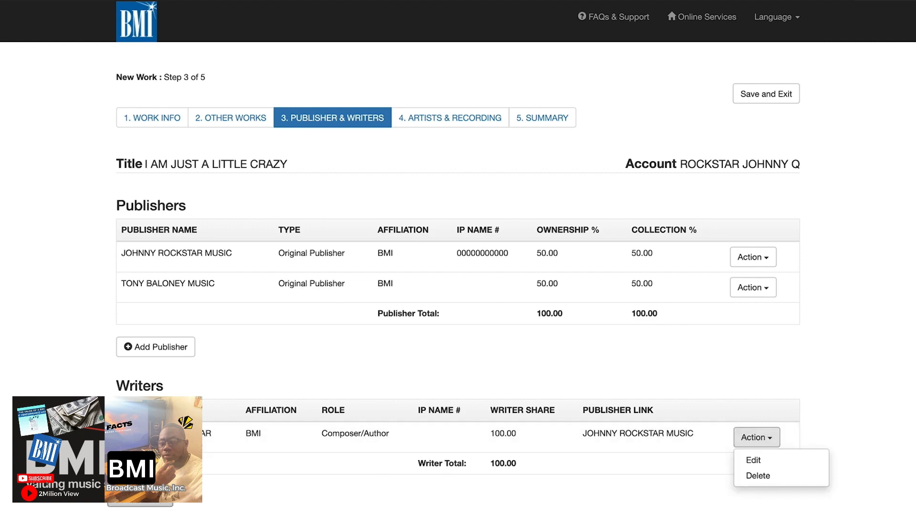
click(158, 506)
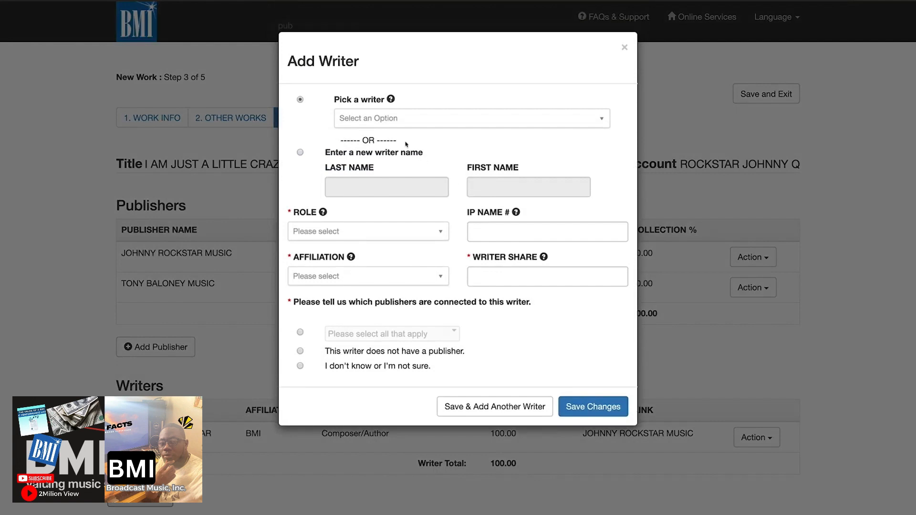
click(300, 152)
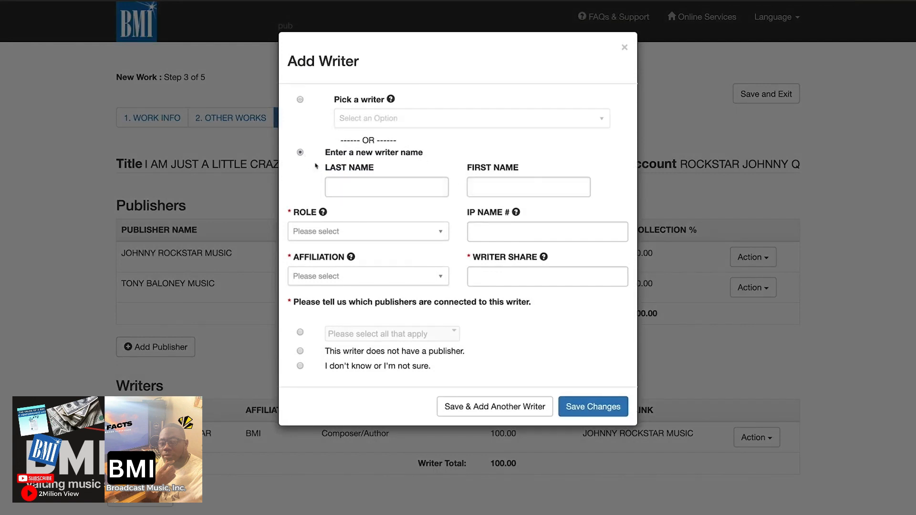
click(336, 183)
text(BALONEY)
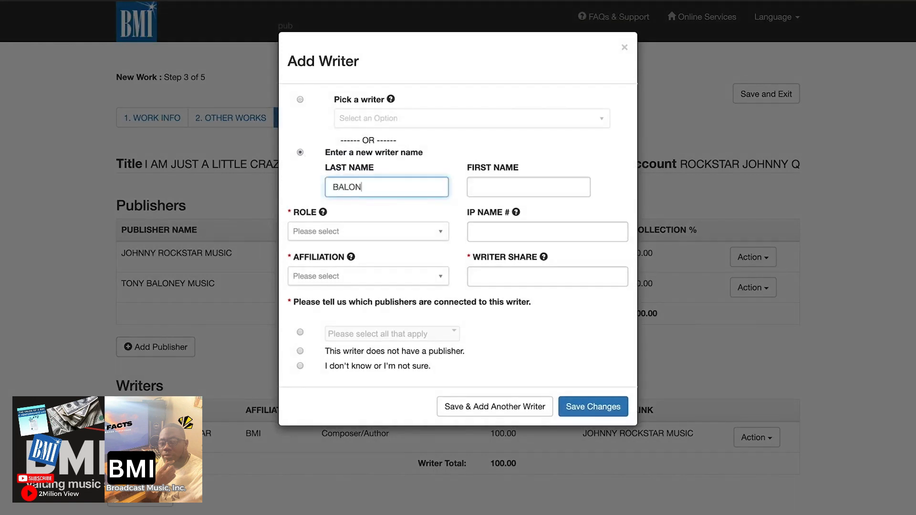
click(513, 193)
text(TONY)
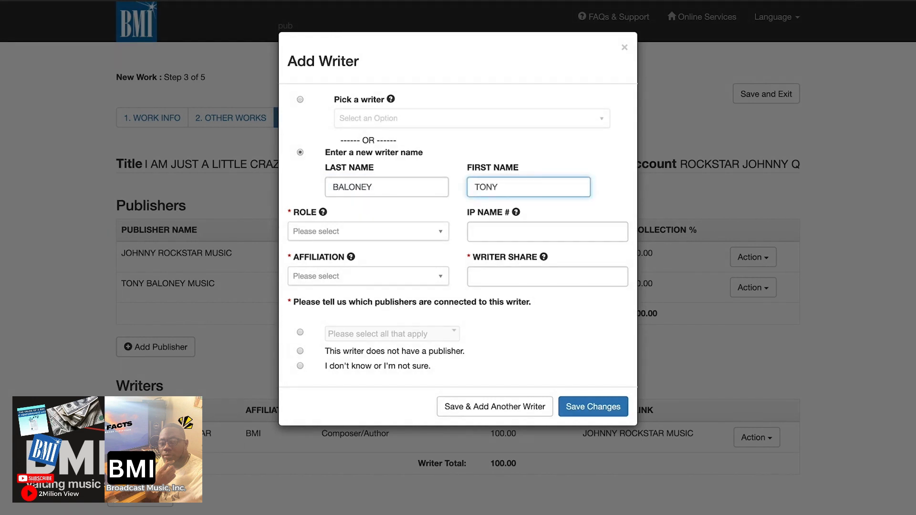
Step: Give the new writer the Composer/Author role, BMI affiliation and a writer share of 50
click(399, 243)
click(371, 281)
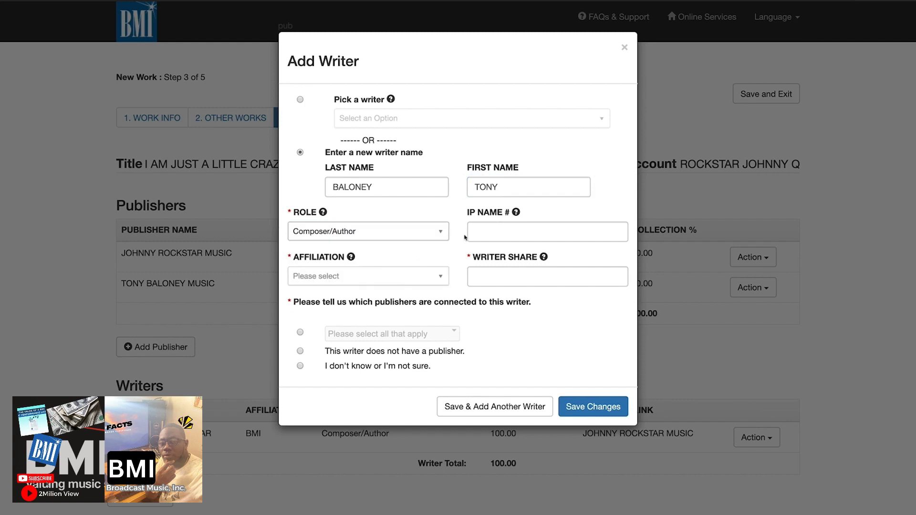
click(369, 281)
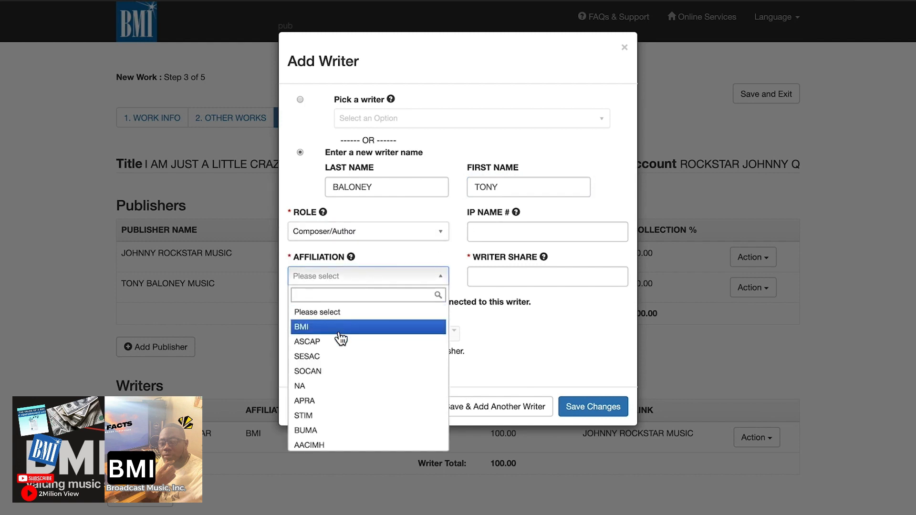
click(347, 330)
click(508, 279)
text(50)
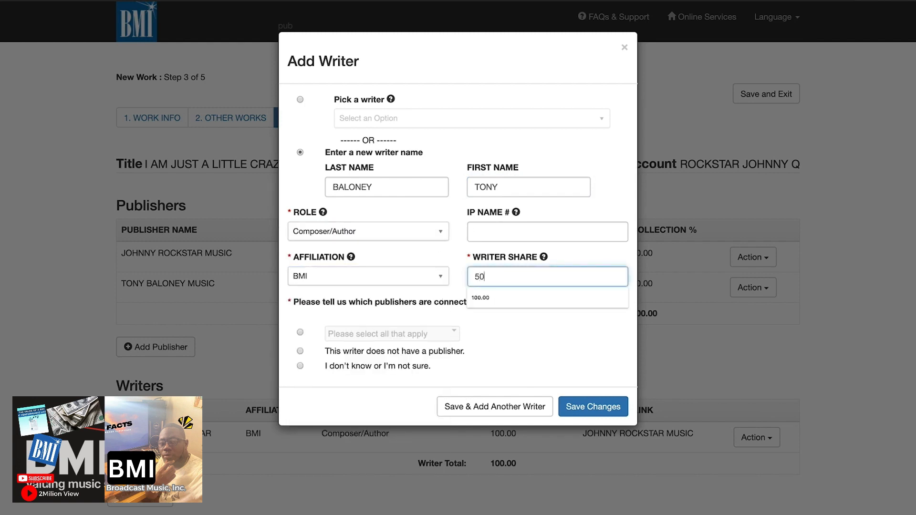
click(507, 317)
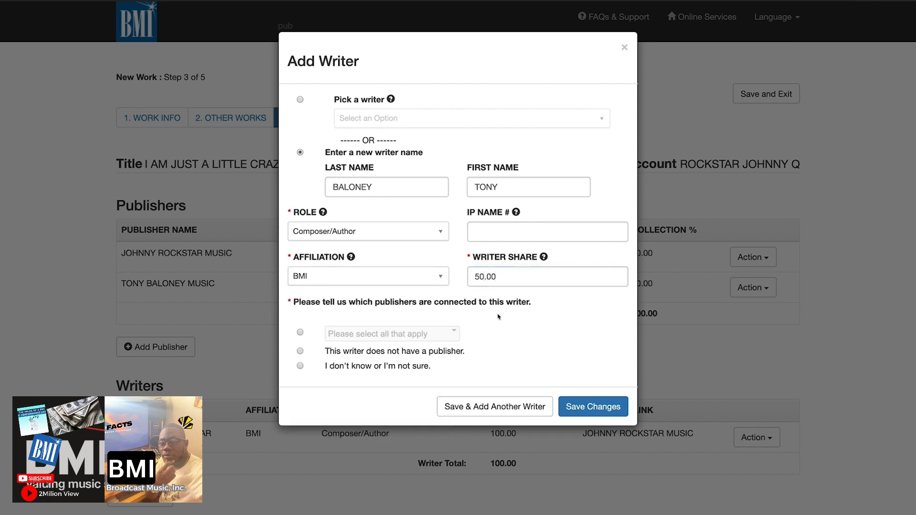
Step: Connect the new writer to the publisher TONY BALONEY MUSIC and save the writer
click(300, 334)
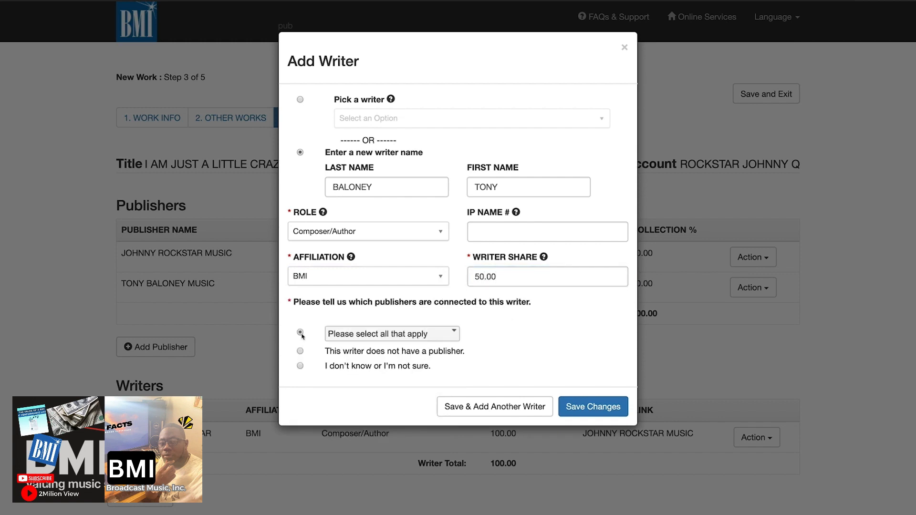
click(360, 335)
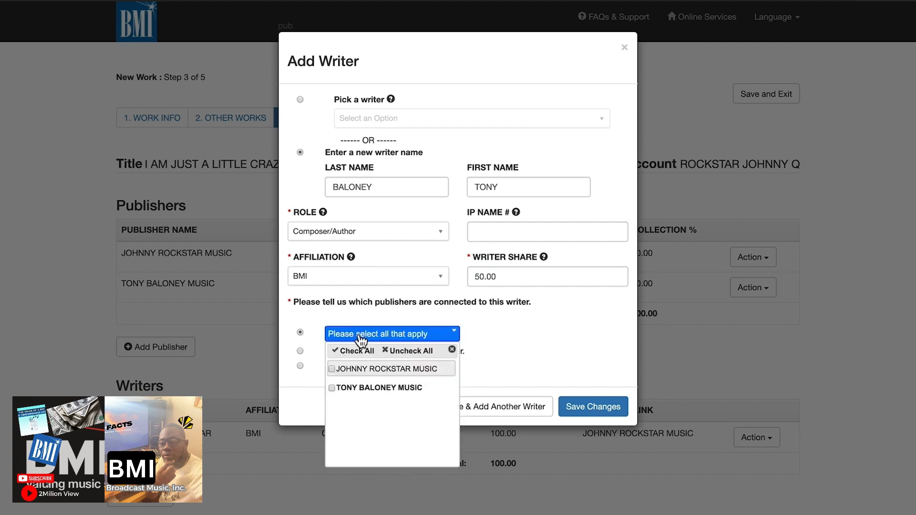
click(353, 388)
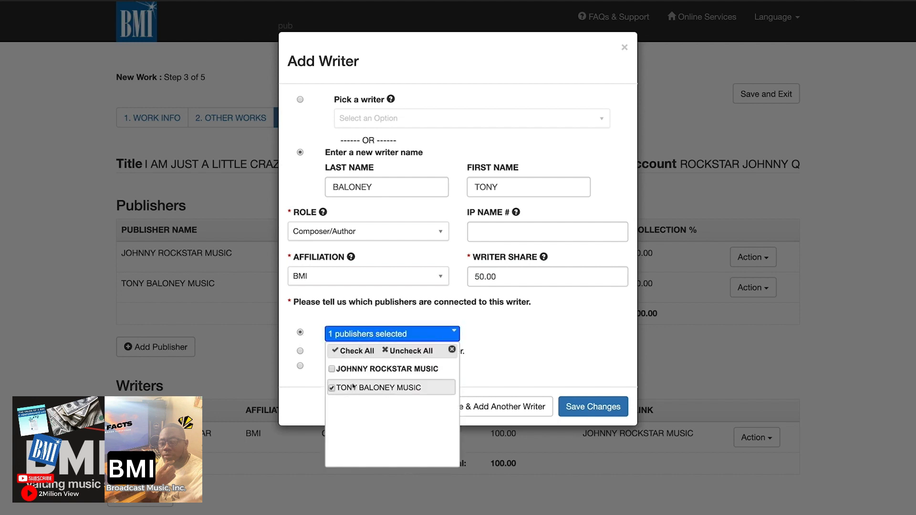
click(583, 403)
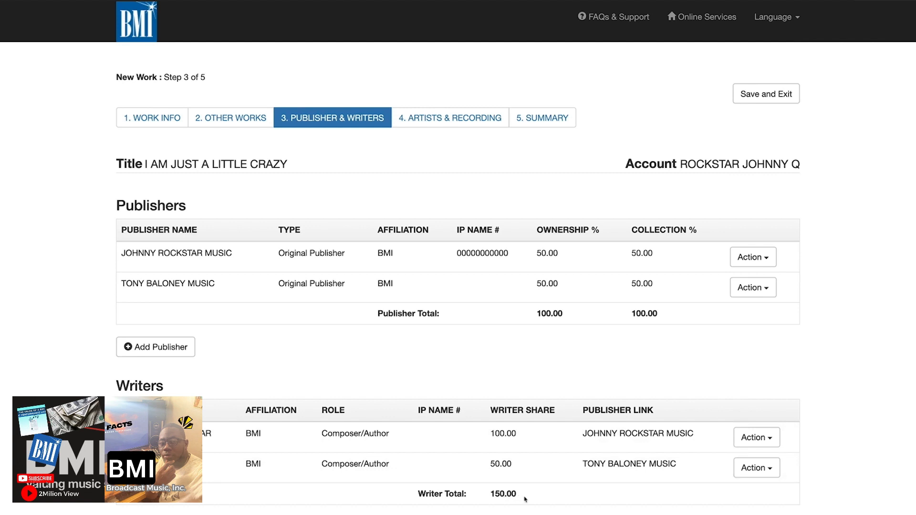
Step: Set the writer share of the original writer, linked to JOHNNY ROCKSTAR MUSIC, to 50 and save
click(769, 438)
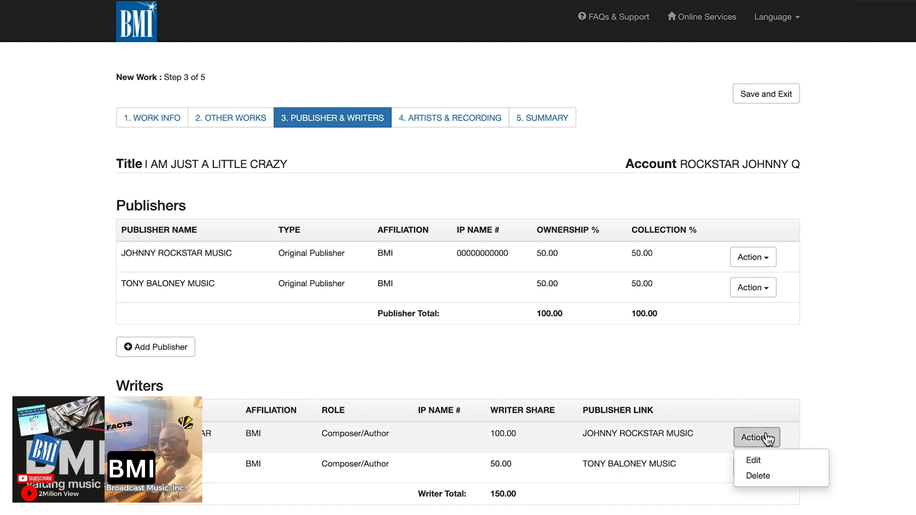
click(786, 459)
drag(502, 276, 467, 279)
text(50)
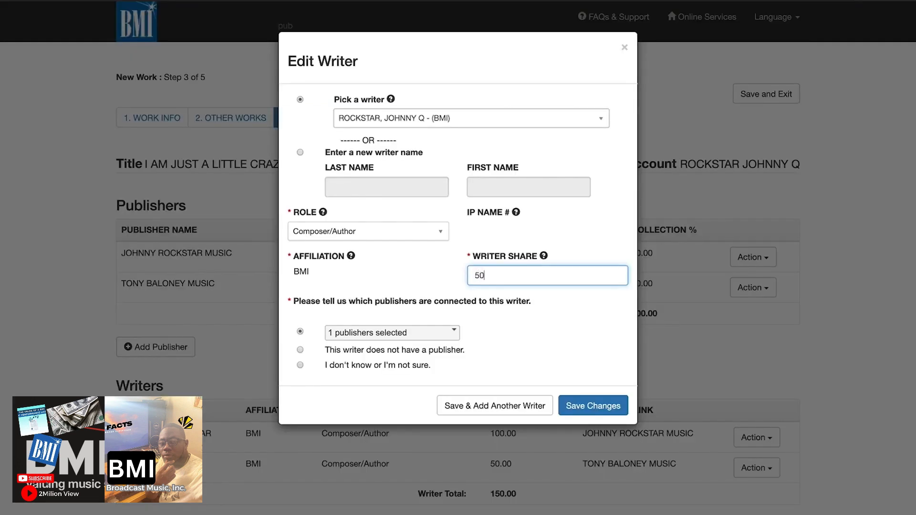
click(575, 406)
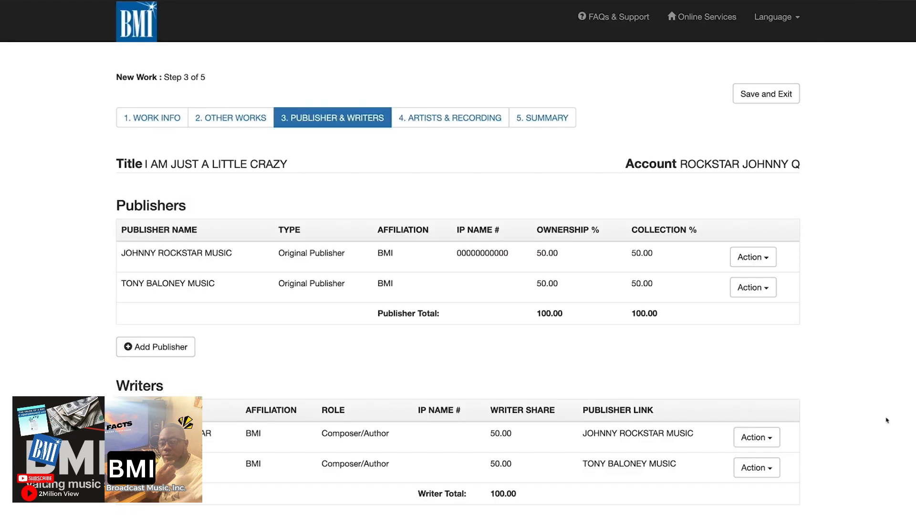
Step: Review the updated summary's publishers, writers, artists and recordings down to the submission declaration
click(547, 128)
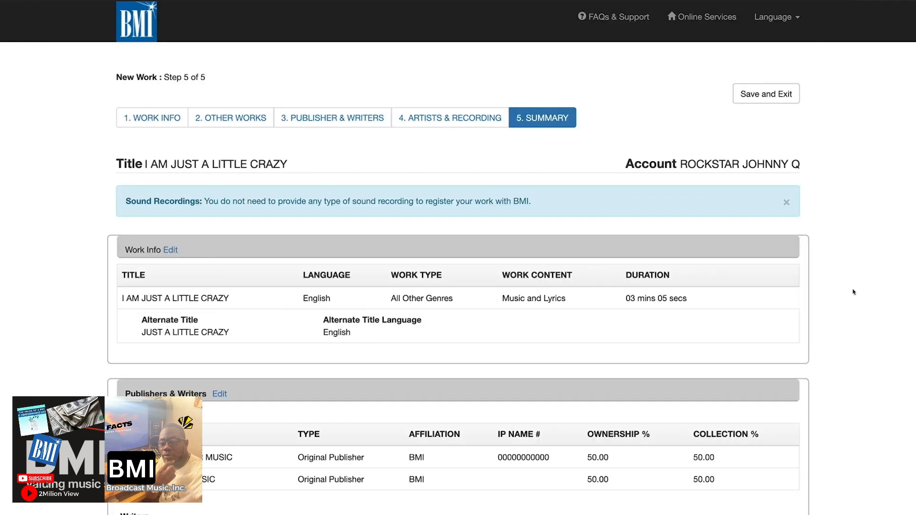
scroll(854, 292, down, 3)
scroll(854, 292, down, 3)
scroll(854, 292, down, 3)
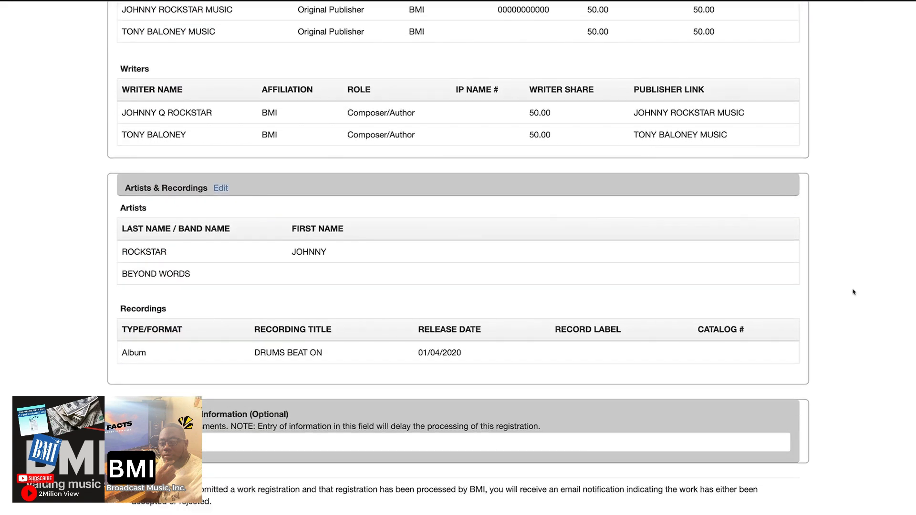
scroll(854, 292, down, 3)
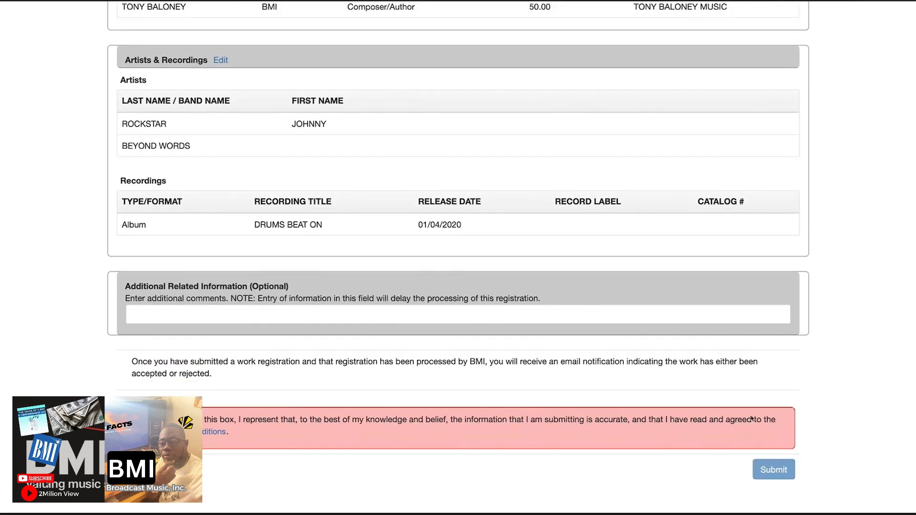
scroll(779, 402, down, 1)
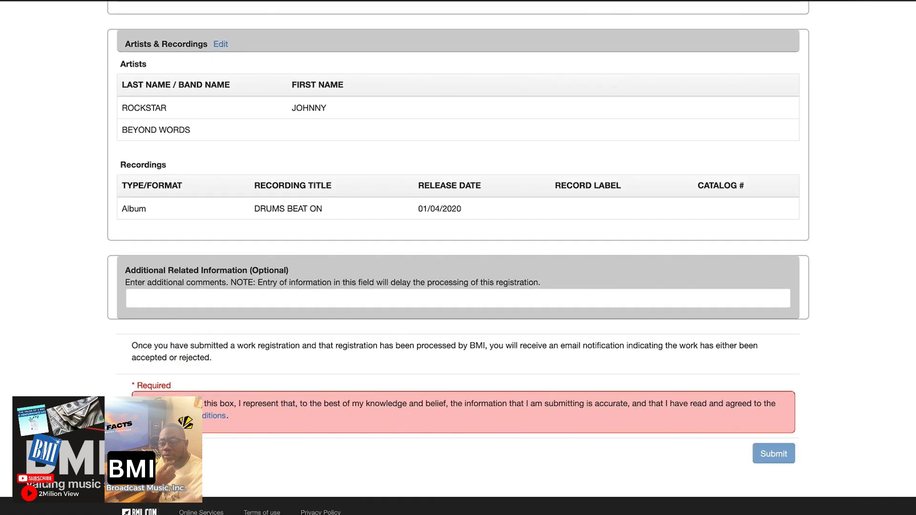
click(146, 404)
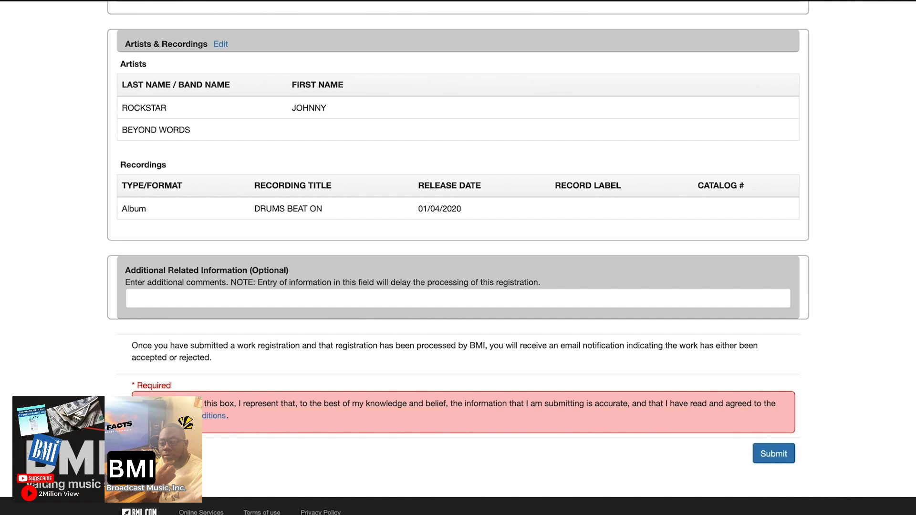
click(146, 404)
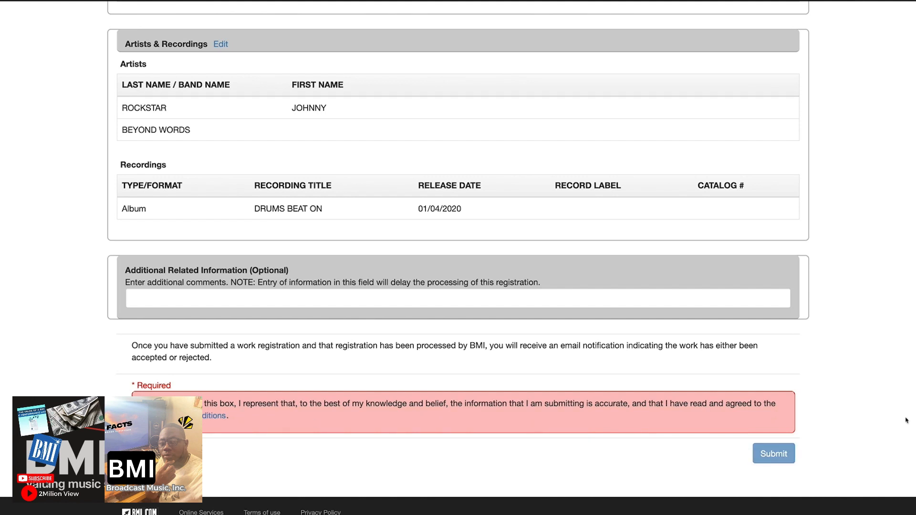
Step: Save the "I AM JUST A LITTLE CRAZY" registration without submitting it and exit to the in-process works list
scroll(907, 420, up, 6)
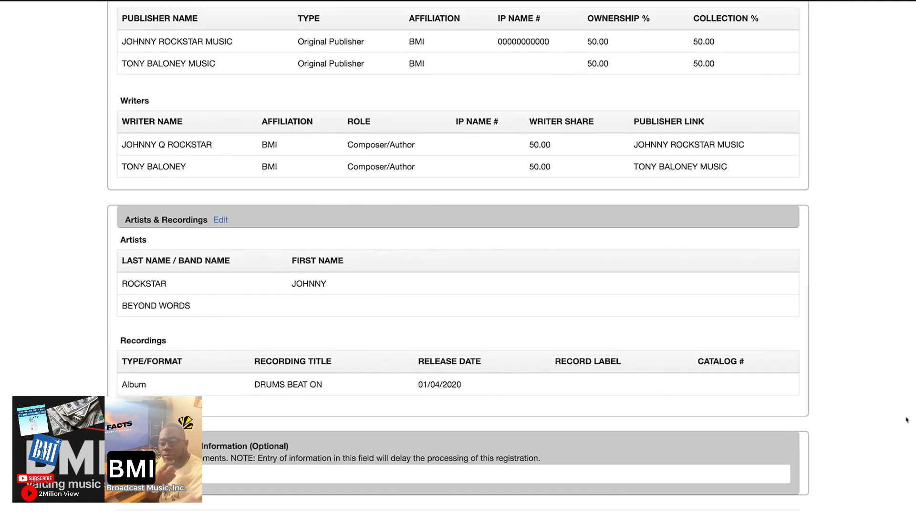
scroll(906, 420, up, 7)
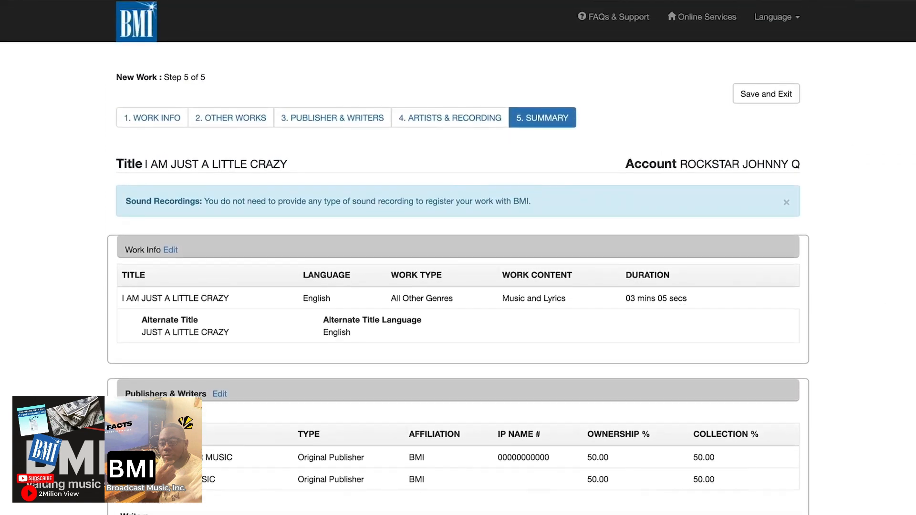
click(758, 89)
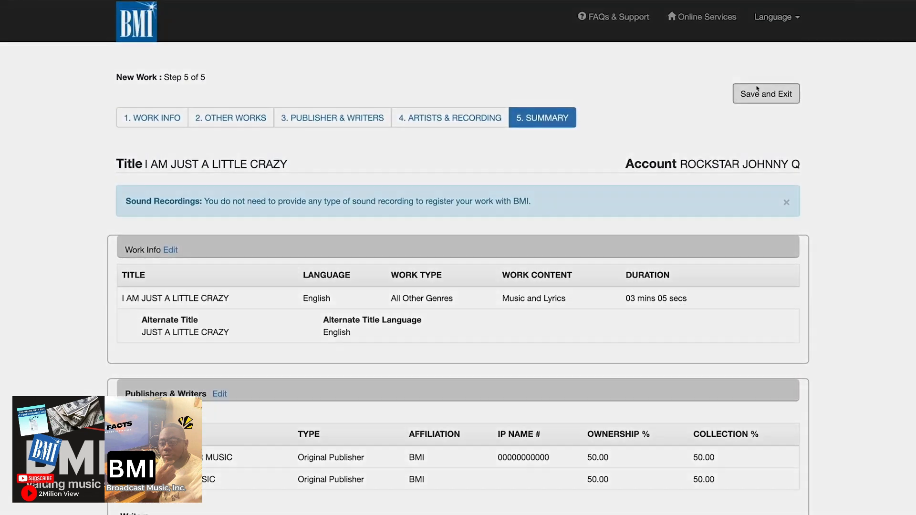
click(616, 112)
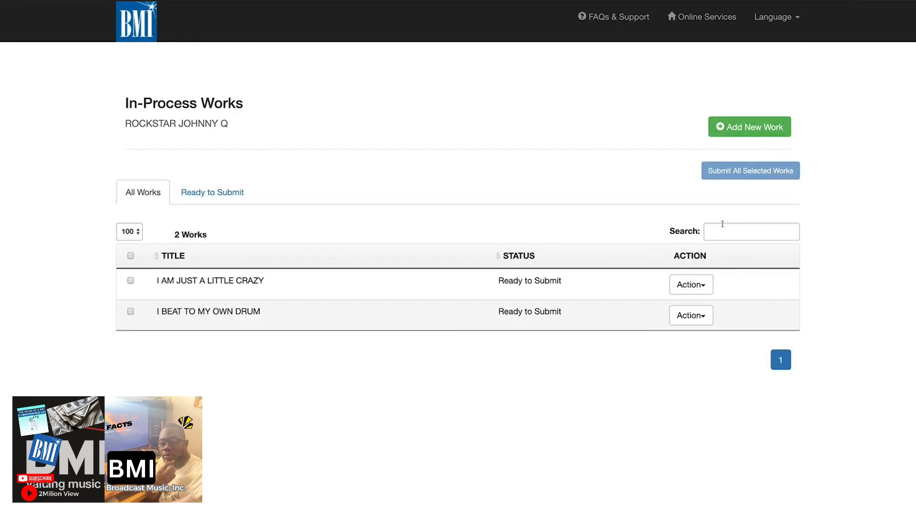
Step: Among the works ready to submit, select "I AM JUST A LITTLE CRAZY" and "I BEAT TO MY OWN DRUM" and start submitting both together
click(197, 193)
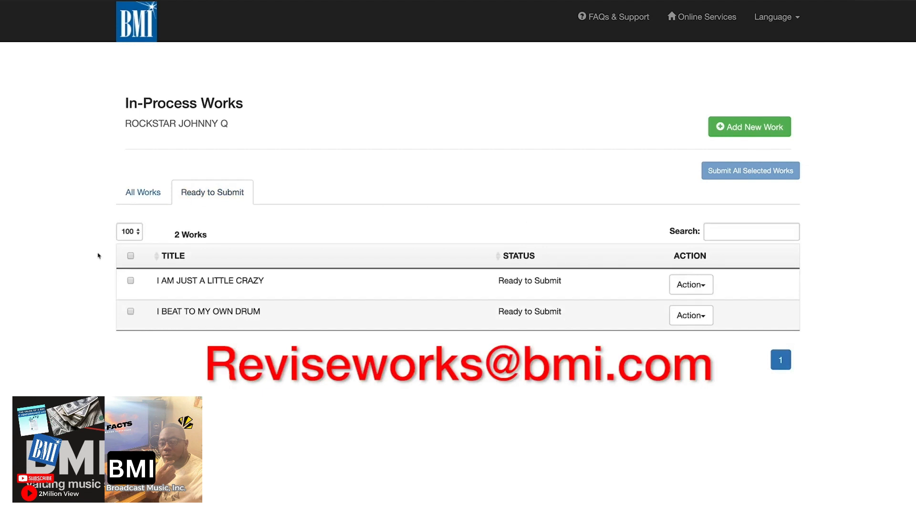
click(130, 281)
click(131, 312)
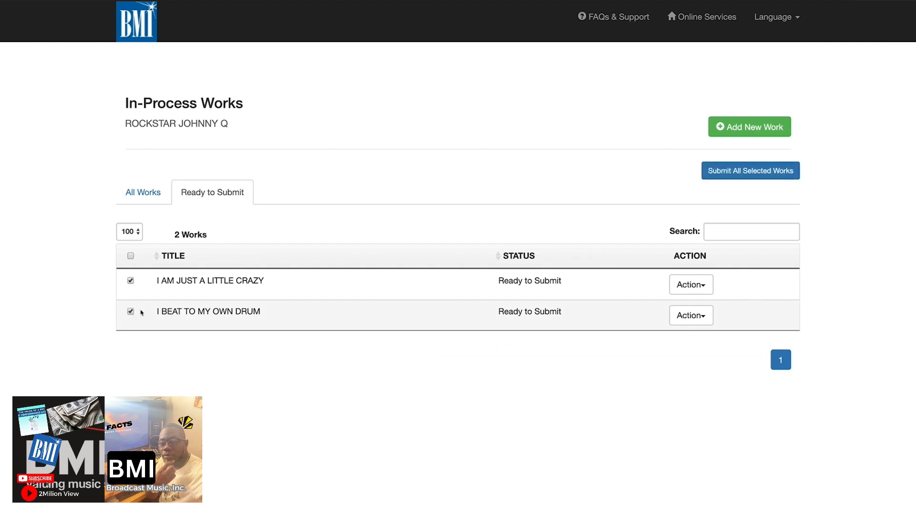
click(763, 179)
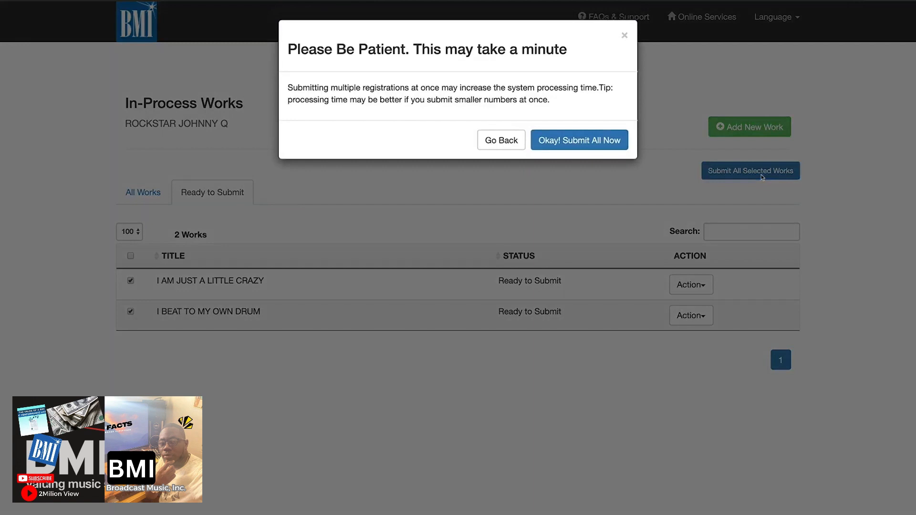